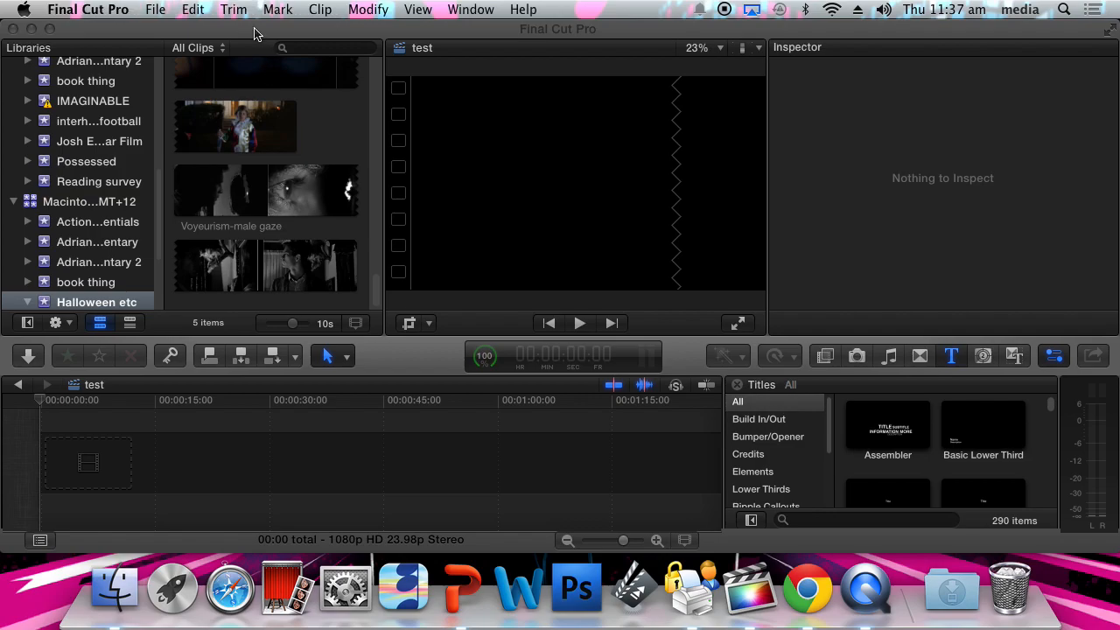
Turn on snapping for the test project's timeline.
{"action": "left_click", "coordinate": [419, 10]}
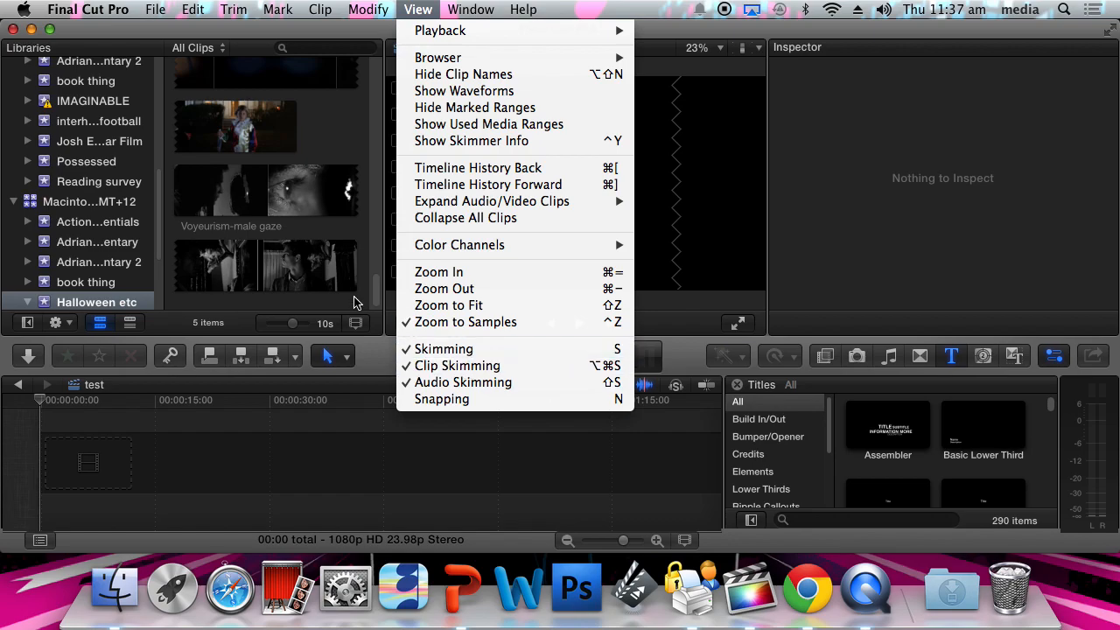
{"action": "left_click", "coordinate": [316, 189]}
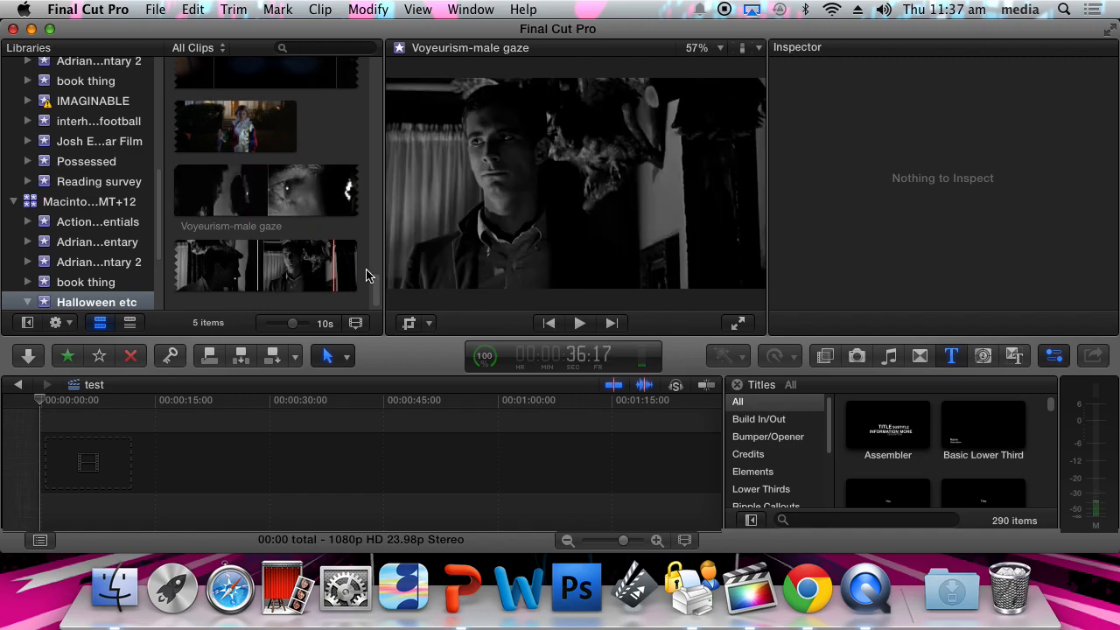
{"action": "left_click", "coordinate": [707, 392]}
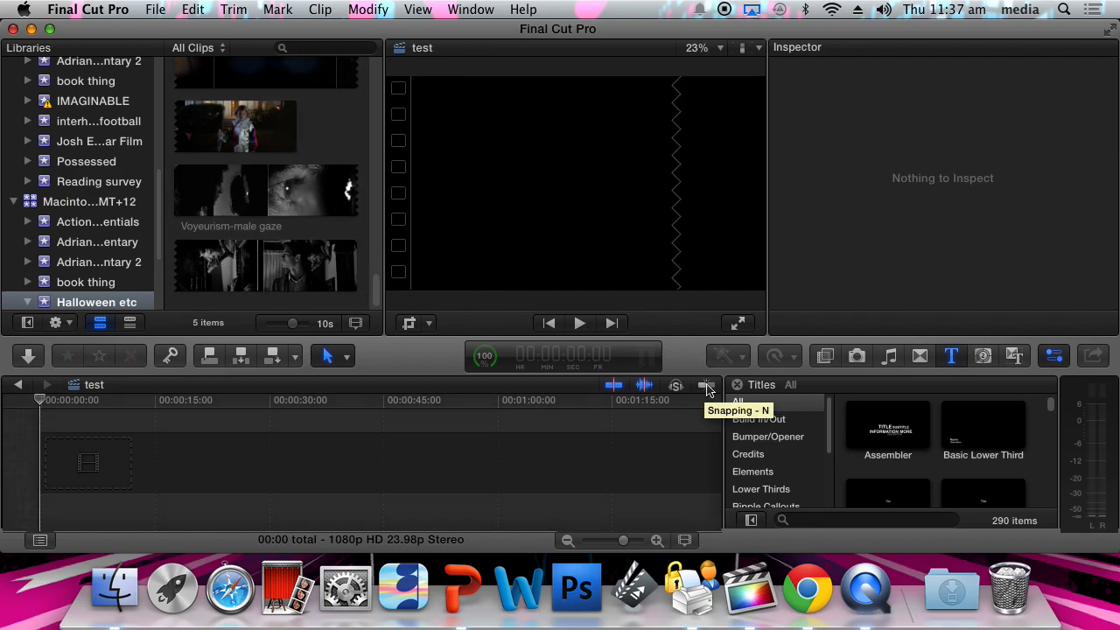
{"action": "left_click", "coordinate": [707, 390]}
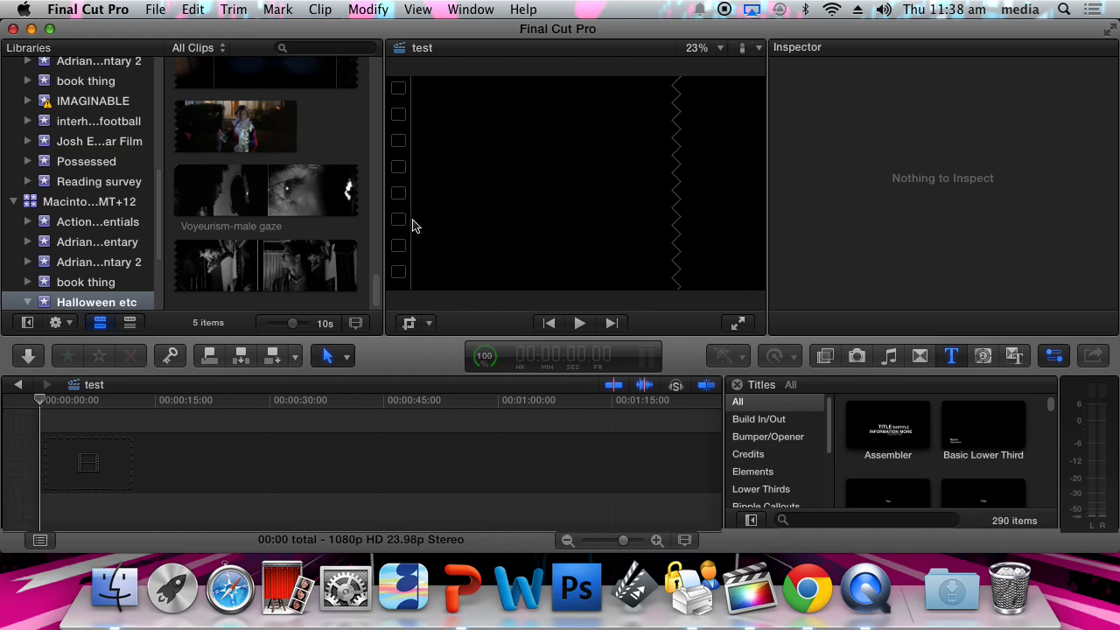
Add a range of about 7 seconds from the Voyeurism-male gaze clip to the test timeline, accepting 640x480 at 25p as video properties.
{"action": "left_click", "coordinate": [263, 190]}
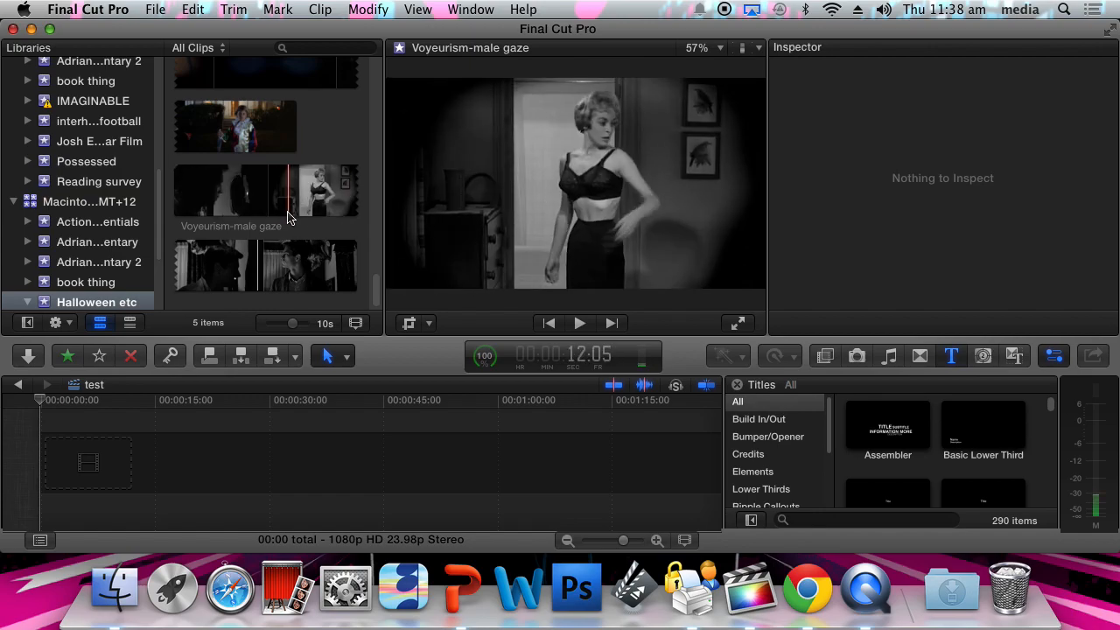
{"action": "left_click_drag", "start_coordinate": [234, 192], "coordinate": [304, 193]}
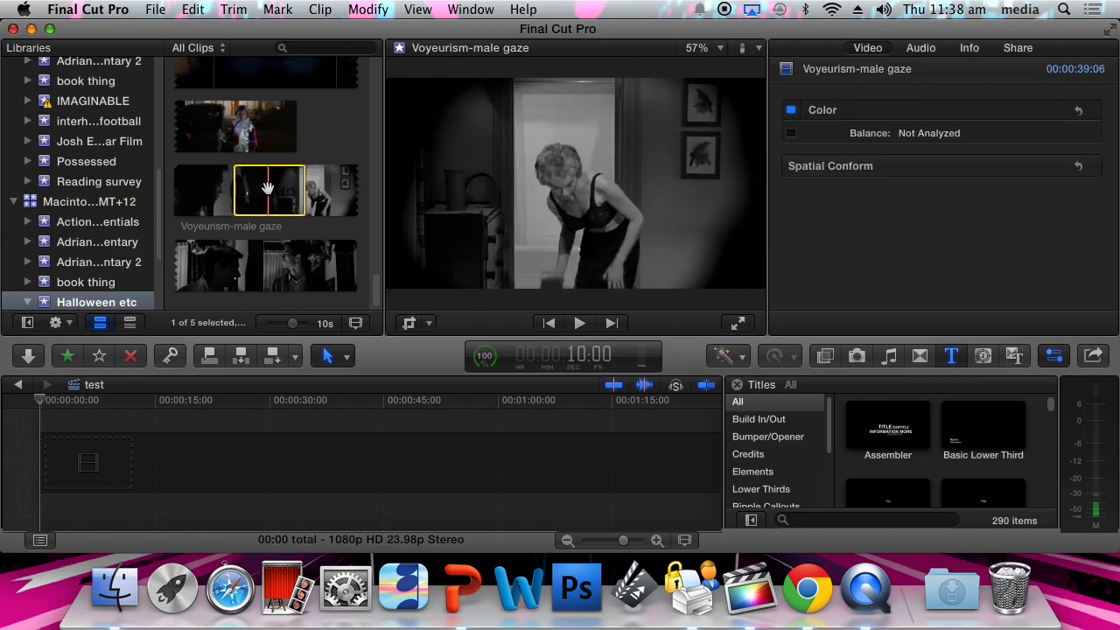
{"action": "left_click", "coordinate": [265, 359]}
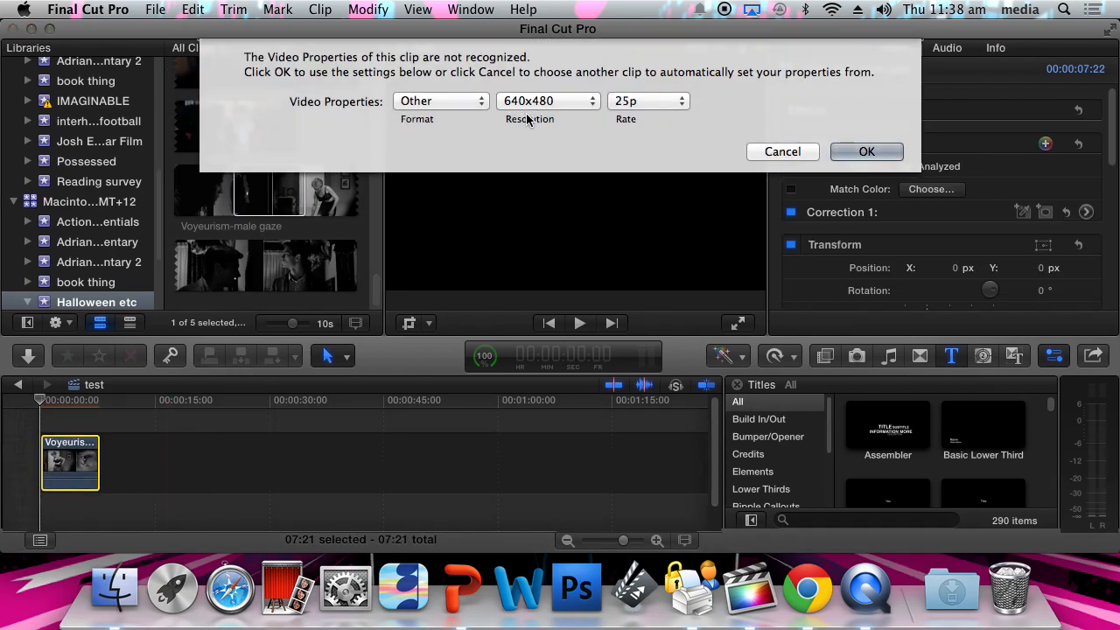
{"action": "left_click", "coordinate": [594, 104]}
{"action": "left_click", "coordinate": [588, 102]}
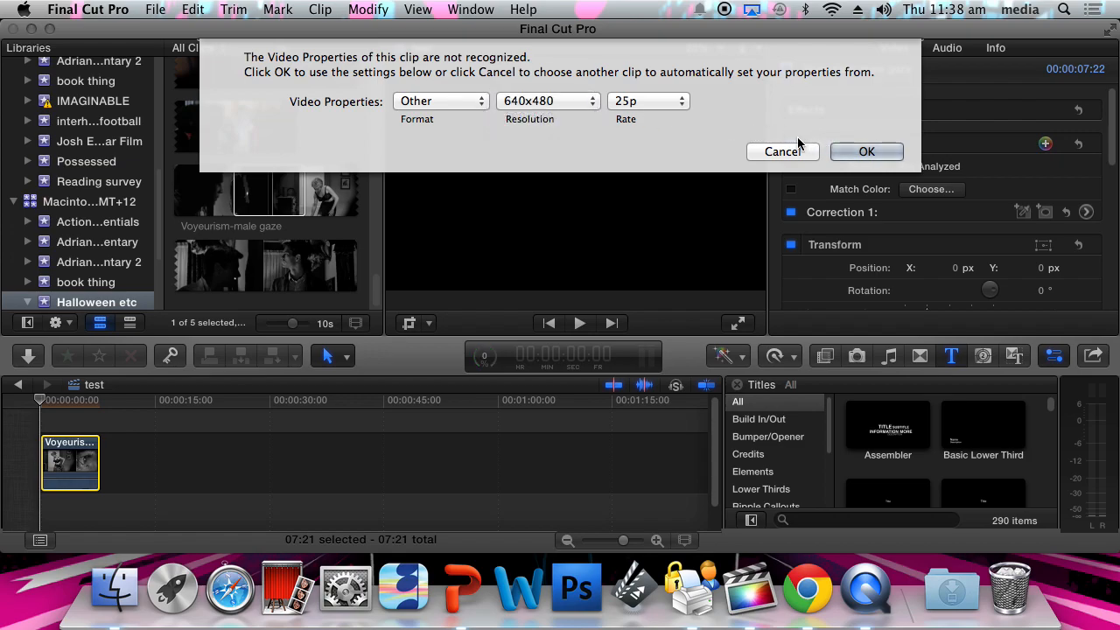
{"action": "left_click", "coordinate": [868, 154]}
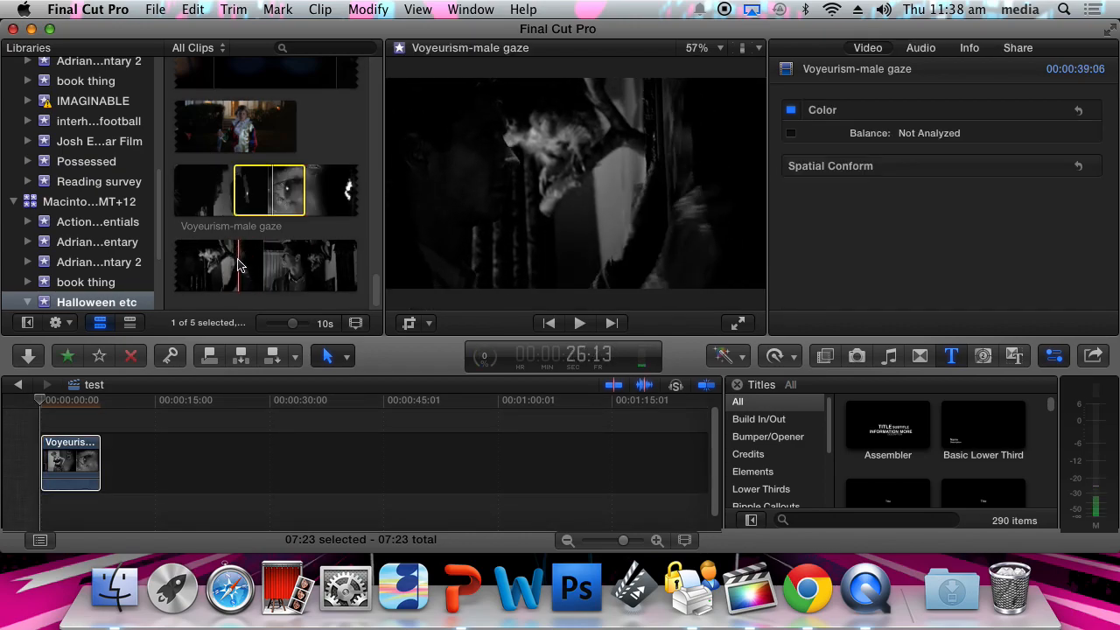
Mark a range of about 16 seconds in the opening POV clip, from the kitchen sink shot, and place it after Voyeurism-male gaze in the timeline.
{"action": "scroll", "coordinate": [245, 218], "scroll_direction": "up", "scroll_amount": 5}
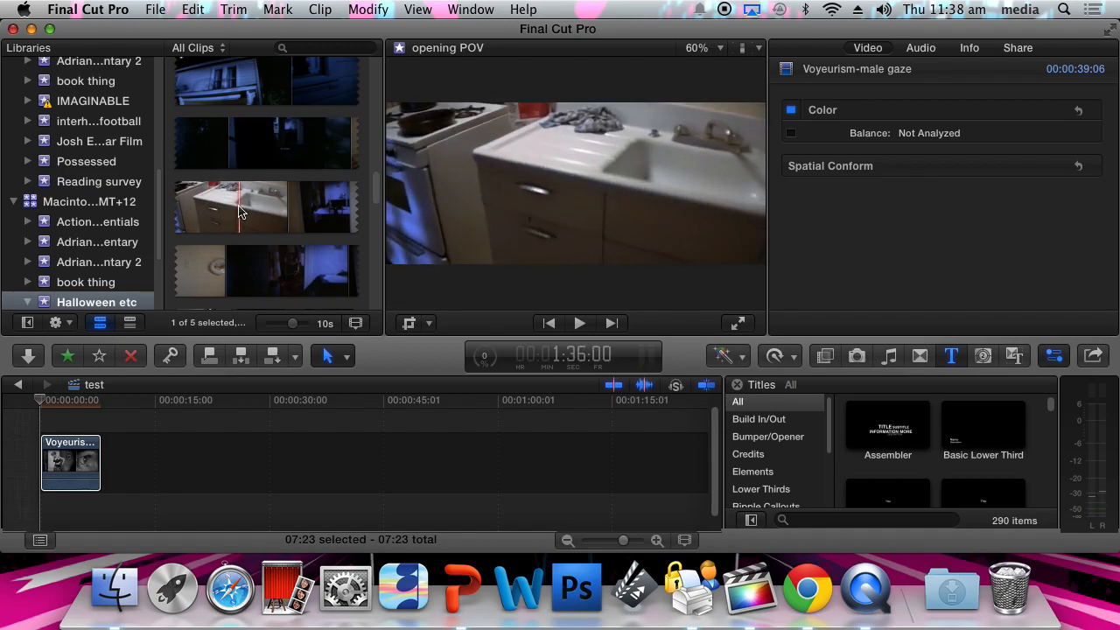
{"action": "left_click", "coordinate": [241, 210]}
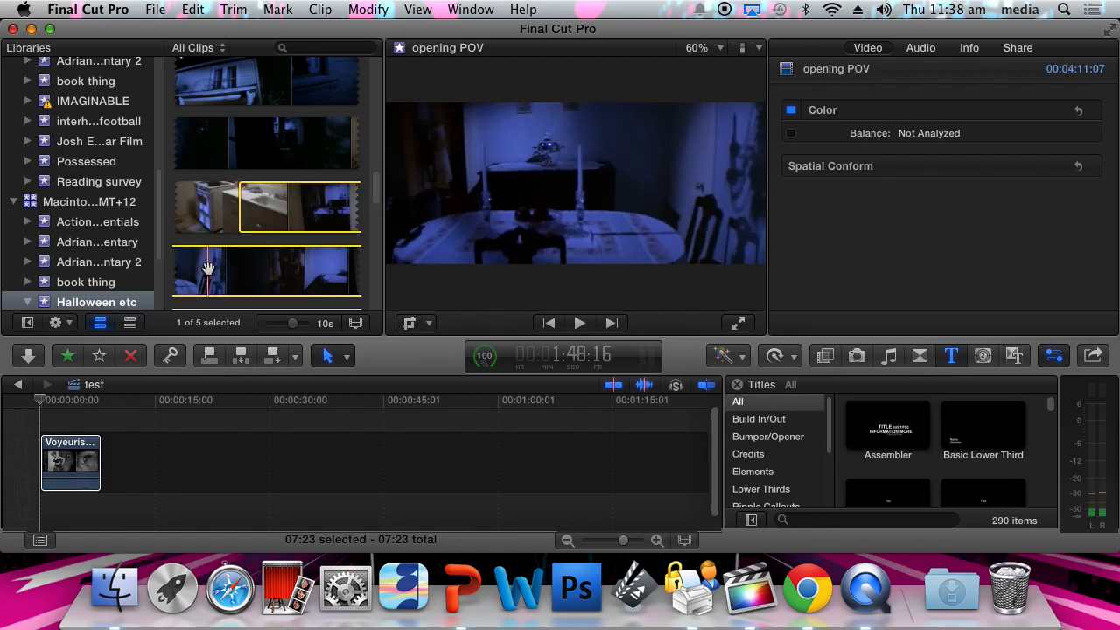
{"action": "key", "text": "o"}
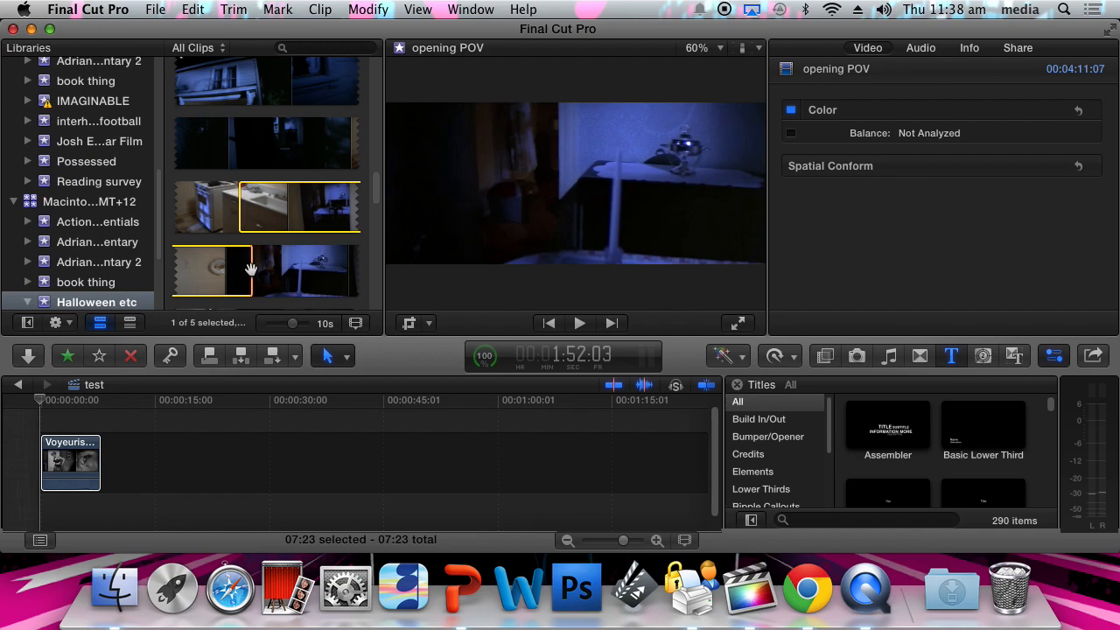
{"action": "left_click_drag", "start_coordinate": [284, 208], "coordinate": [131, 442]}
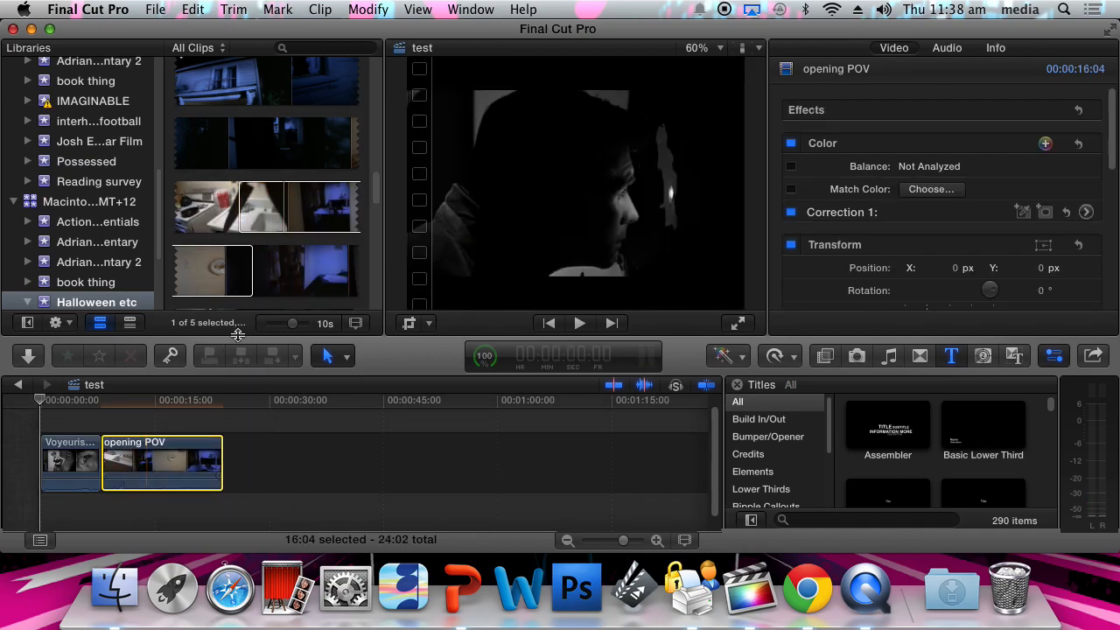
Mark about 7 seconds of the hallway and staircase shot in opening POV and connect it above the early part of the timeline's opening POV clip.
{"action": "left_click", "coordinate": [284, 184]}
{"action": "scroll", "coordinate": [298, 219], "scroll_direction": "down", "scroll_amount": 3}
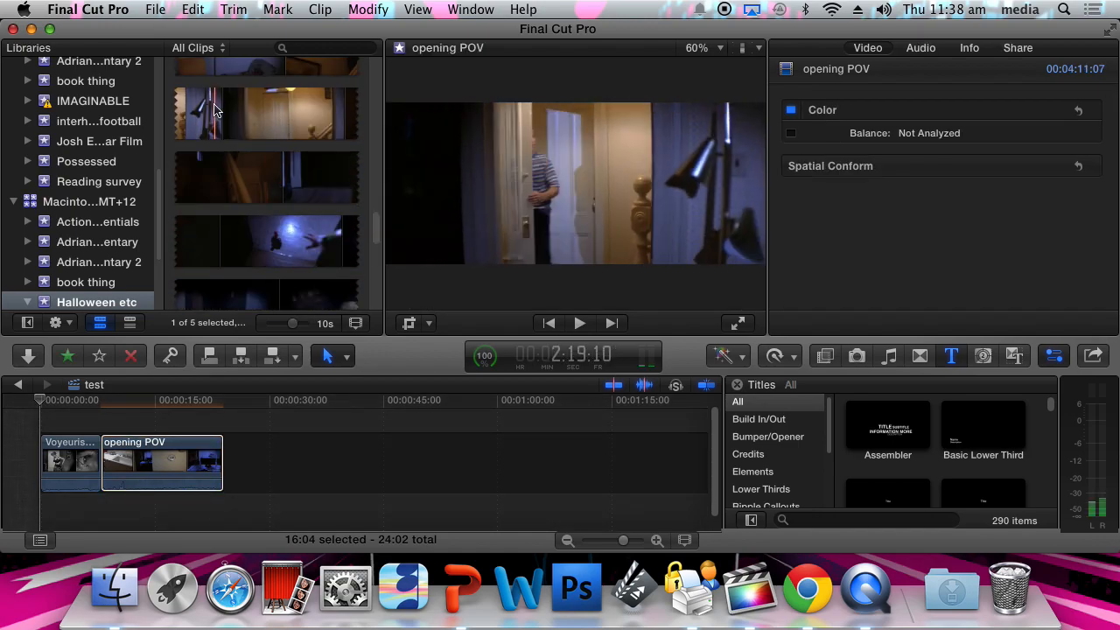
{"action": "left_click_drag", "start_coordinate": [215, 110], "coordinate": [307, 104]}
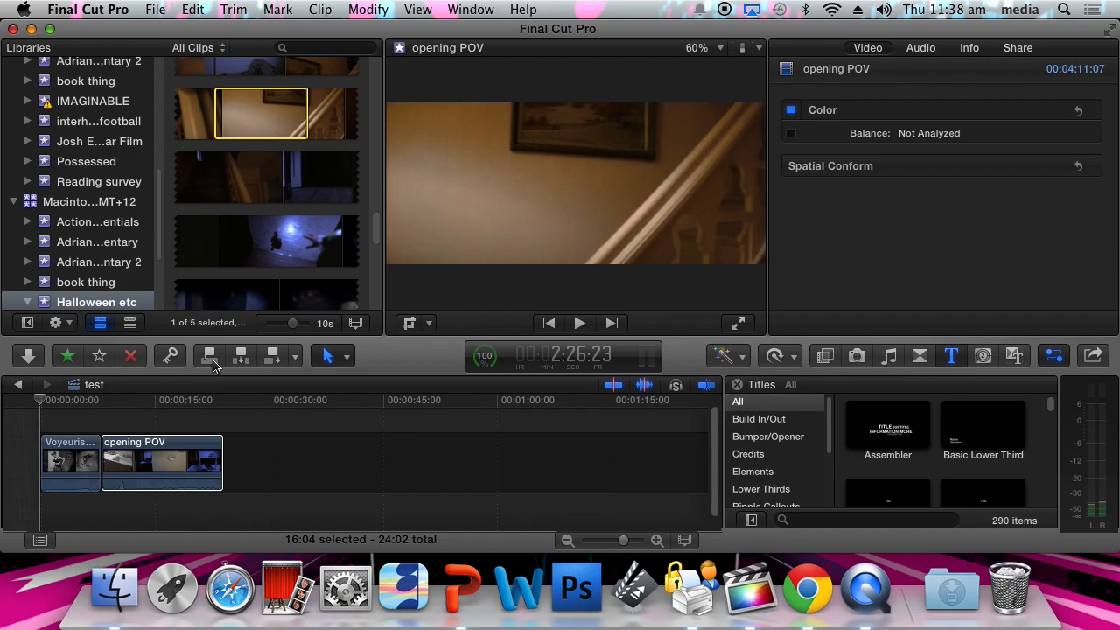
{"action": "left_click", "coordinate": [33, 413]}
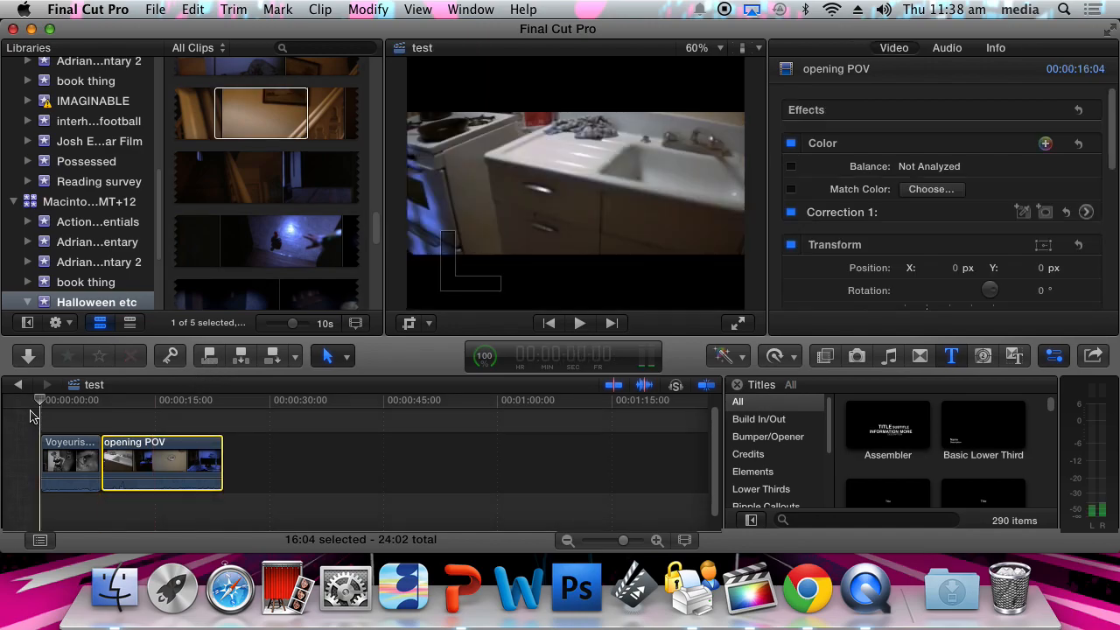
{"action": "left_click", "coordinate": [126, 410]}
{"action": "left_click", "coordinate": [209, 356]}
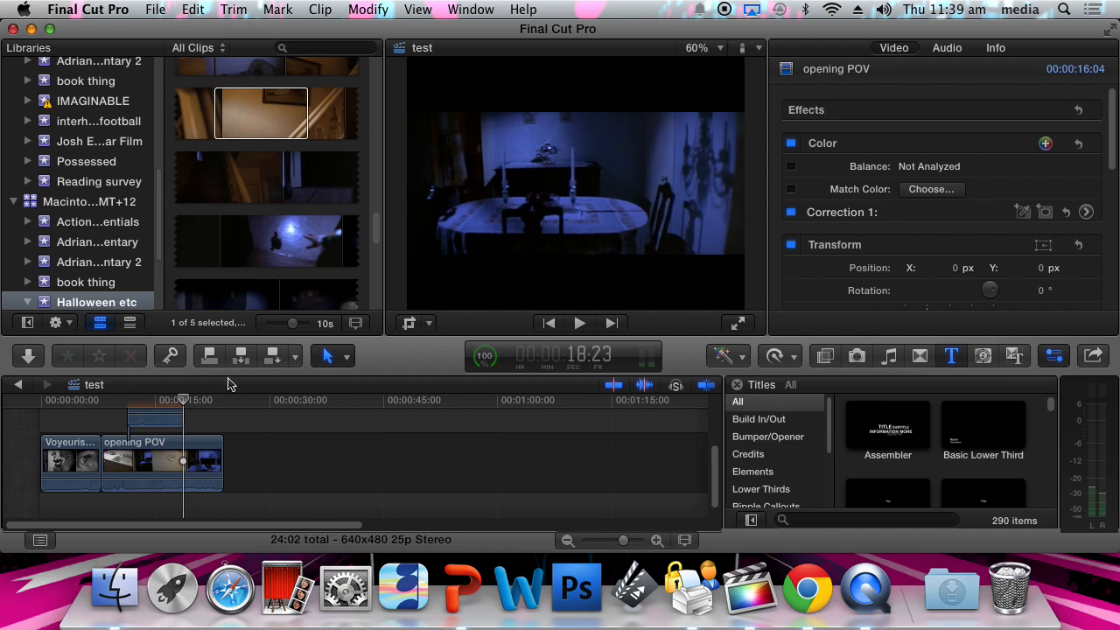
{"action": "left_click", "coordinate": [200, 400]}
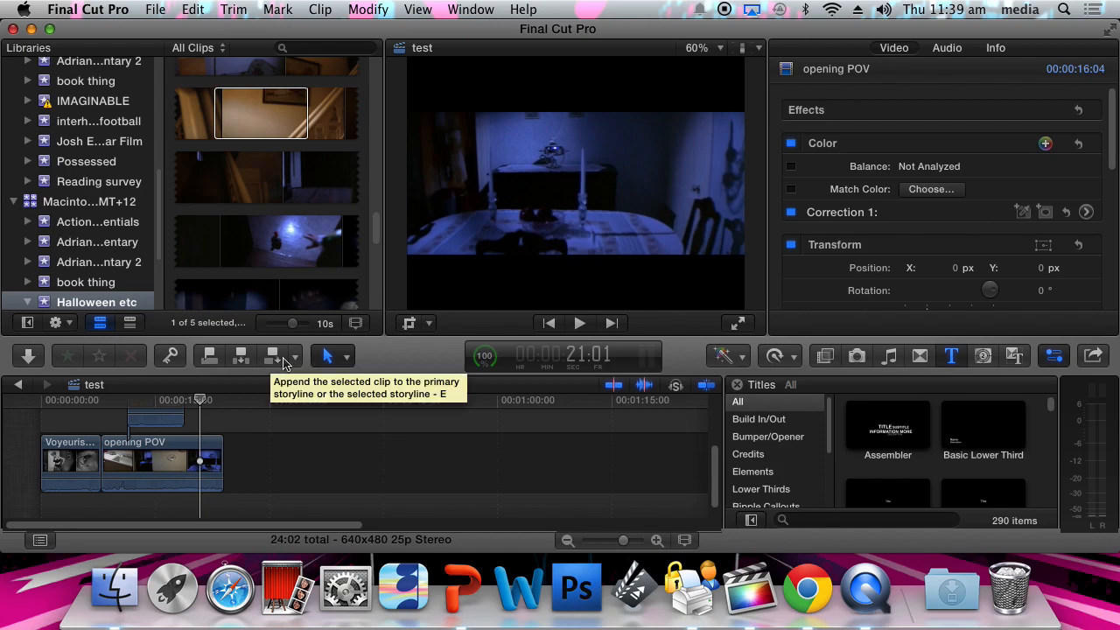
{"action": "left_click", "coordinate": [295, 361]}
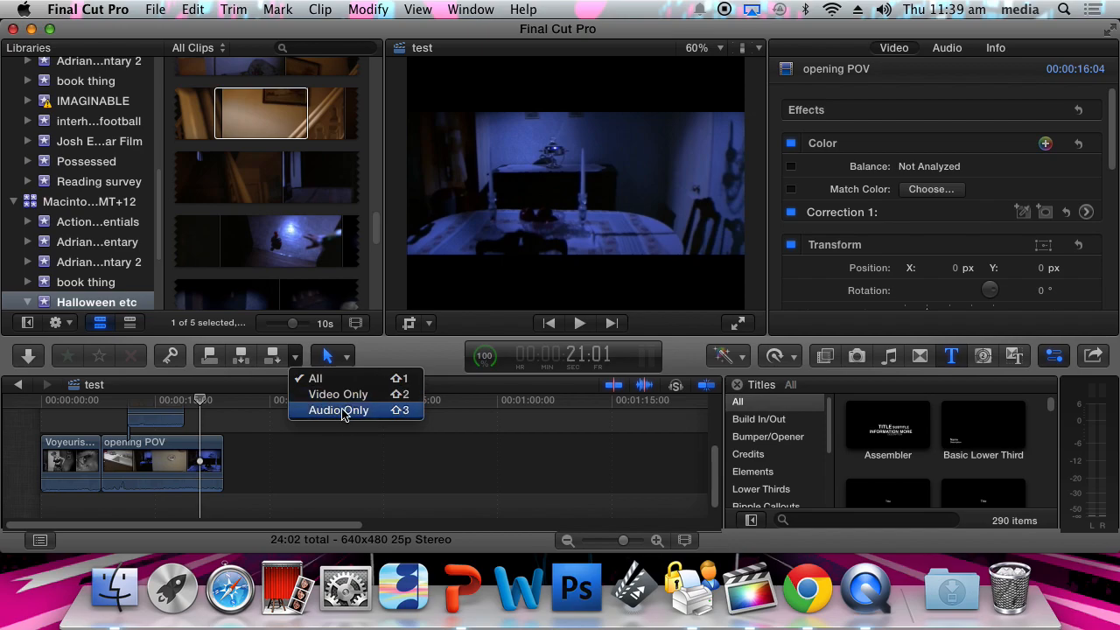
{"action": "left_click", "coordinate": [250, 107]}
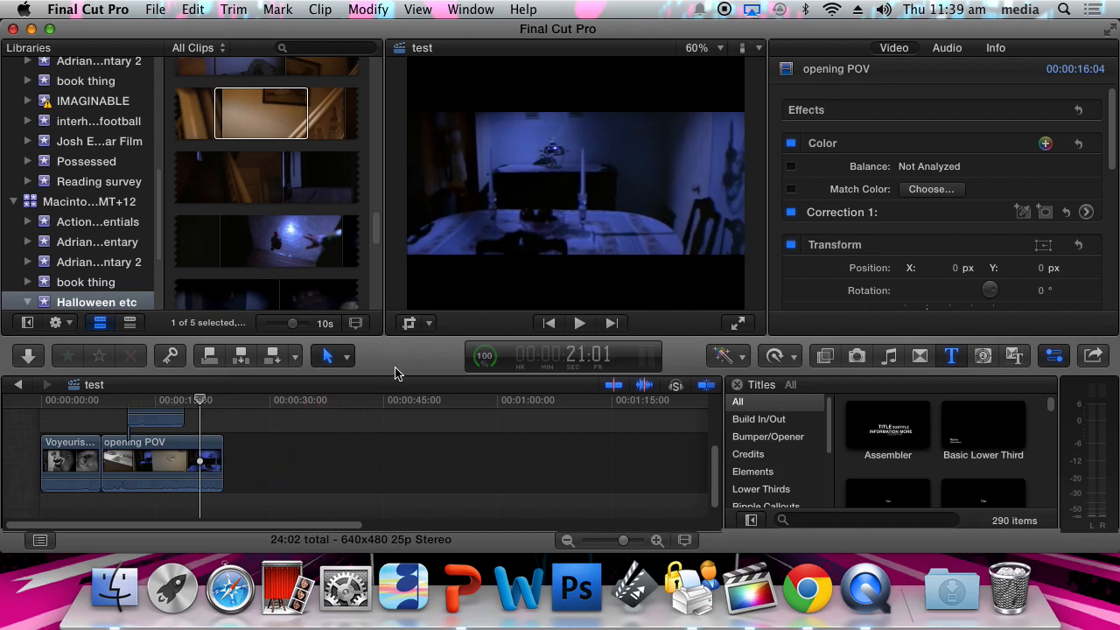
{"action": "scroll", "coordinate": [273, 466], "scroll_direction": "down", "scroll_amount": 3}
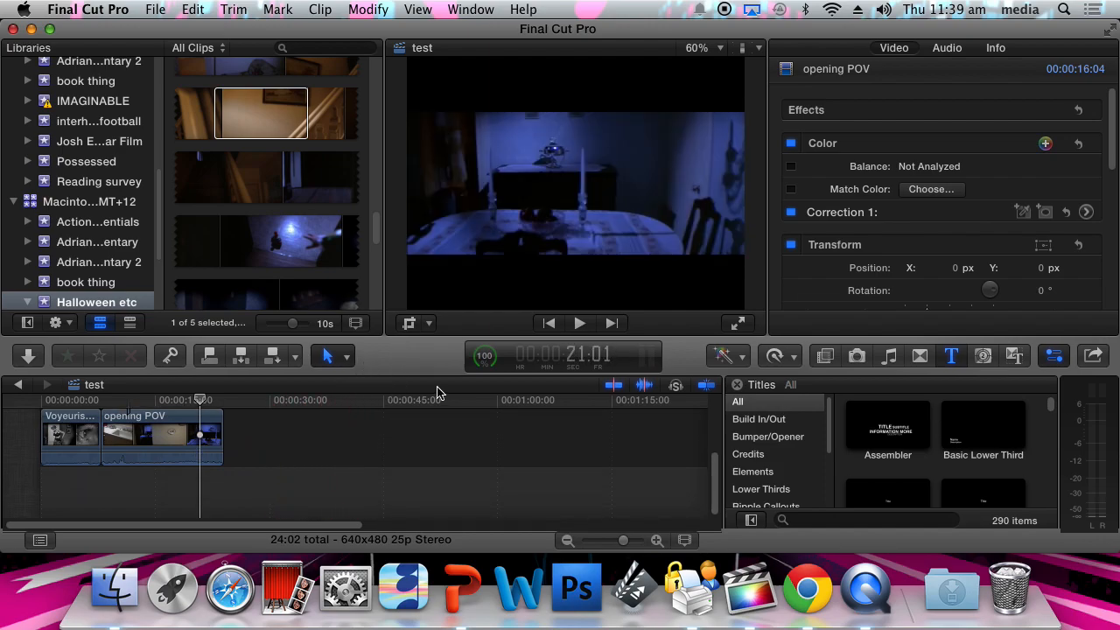
Select a range of about 6 seconds in the middle of opening POV with the Range Selection tool and adjust the audio level within it.
{"action": "left_click", "coordinate": [348, 360]}
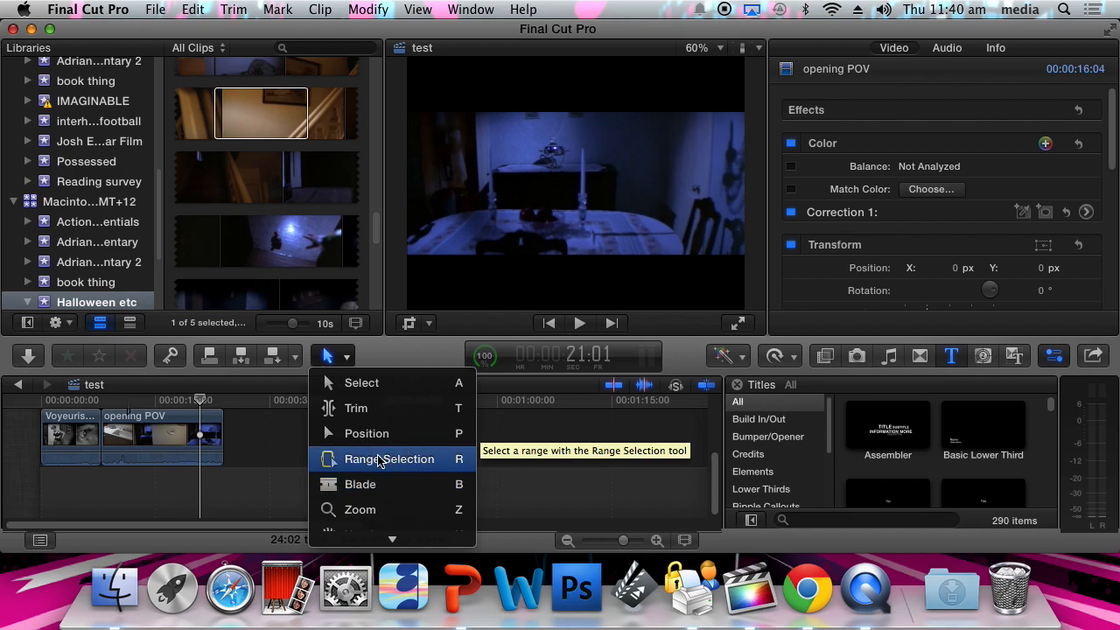
{"action": "left_click", "coordinate": [255, 445]}
{"action": "left_click", "coordinate": [346, 356]}
{"action": "left_click", "coordinate": [367, 460]}
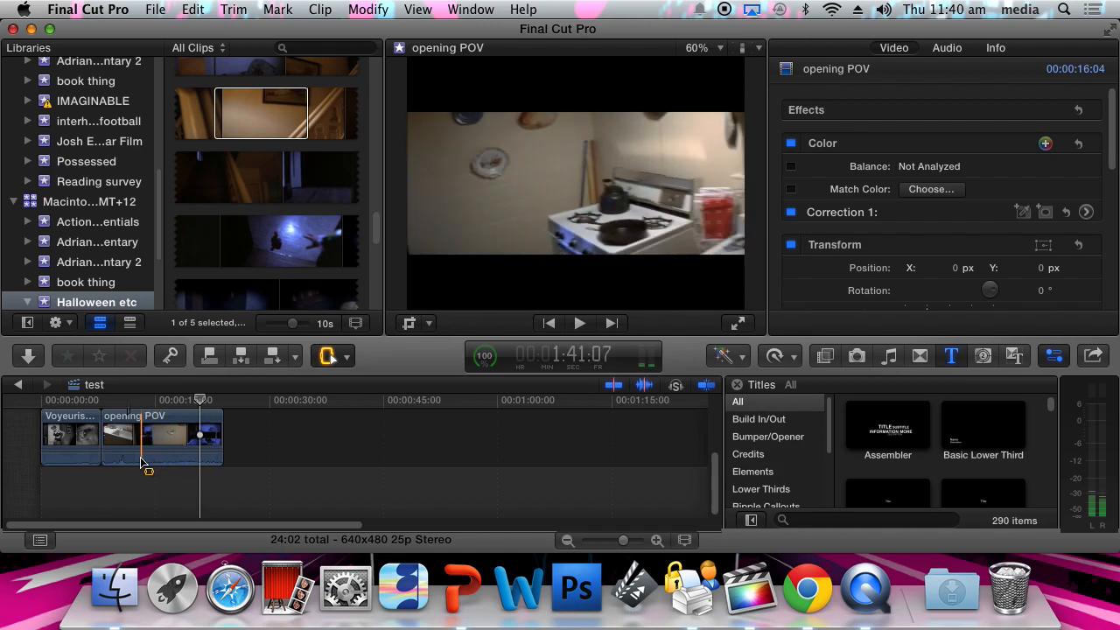
{"action": "left_click_drag", "start_coordinate": [138, 458], "coordinate": [181, 463]}
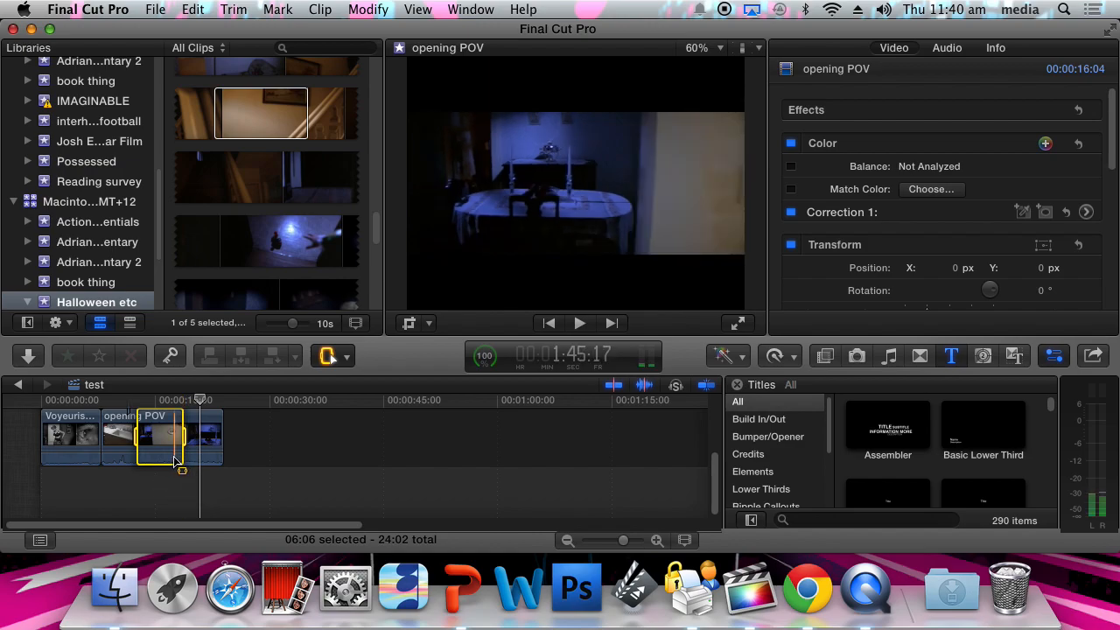
{"action": "key", "text": "a"}
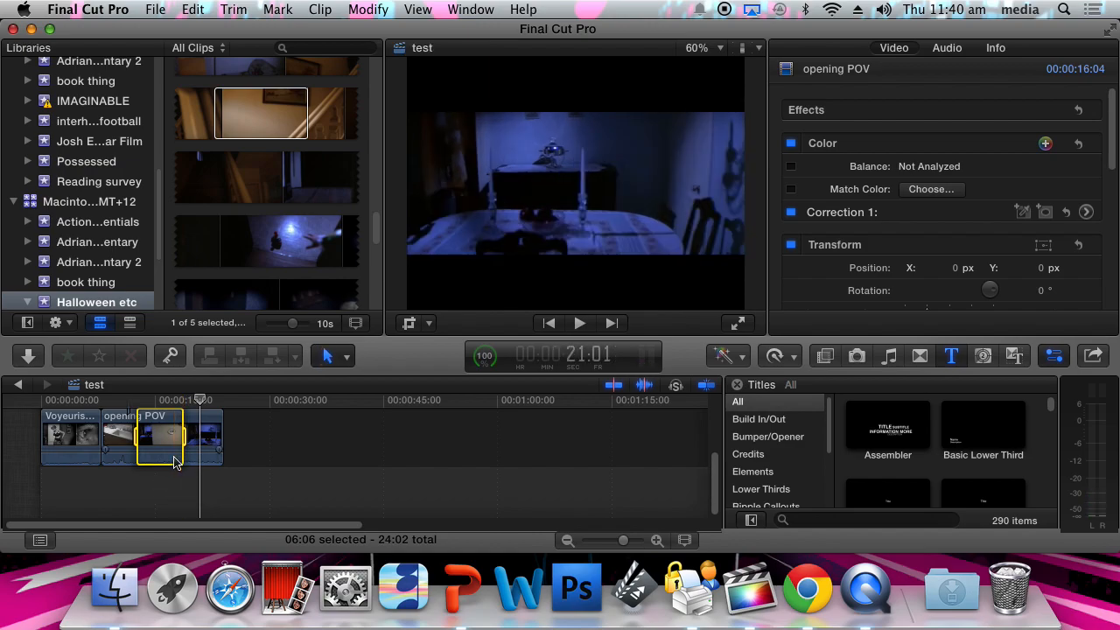
{"action": "left_click_drag", "start_coordinate": [161, 450], "coordinate": [160, 450]}
{"action": "left_click", "coordinate": [180, 489]}
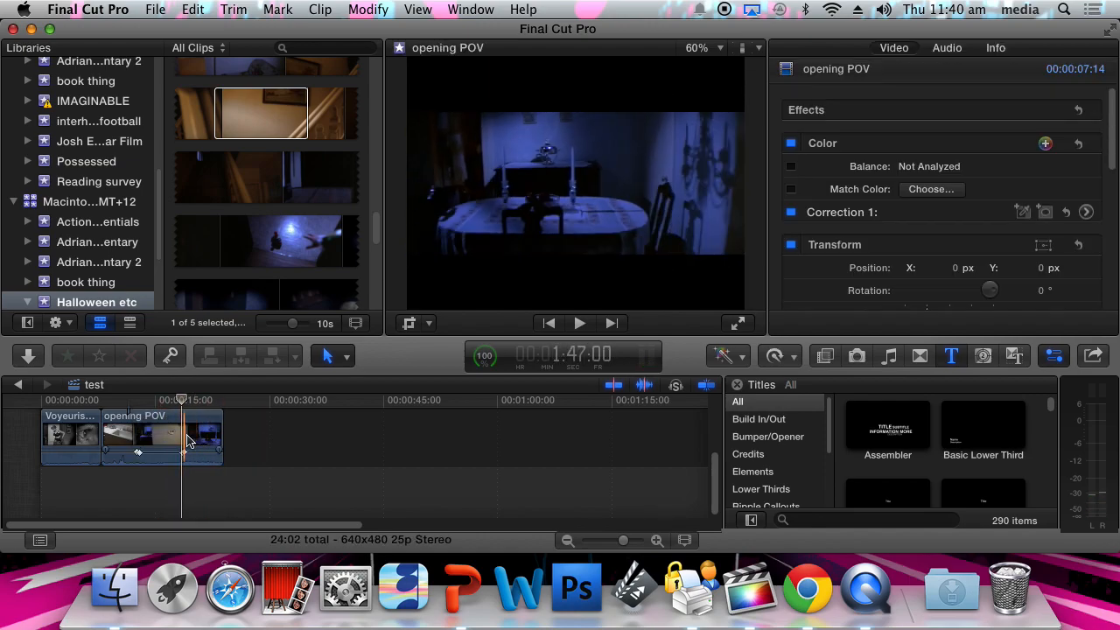
{"action": "key", "text": "r"}
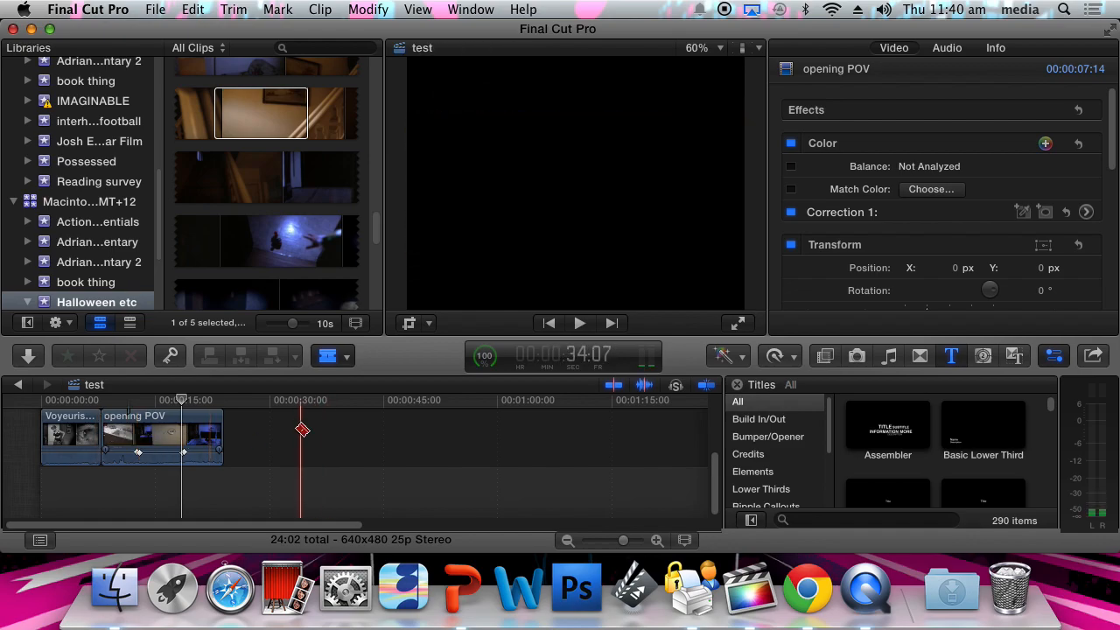
{"action": "left_click", "coordinate": [348, 357]}
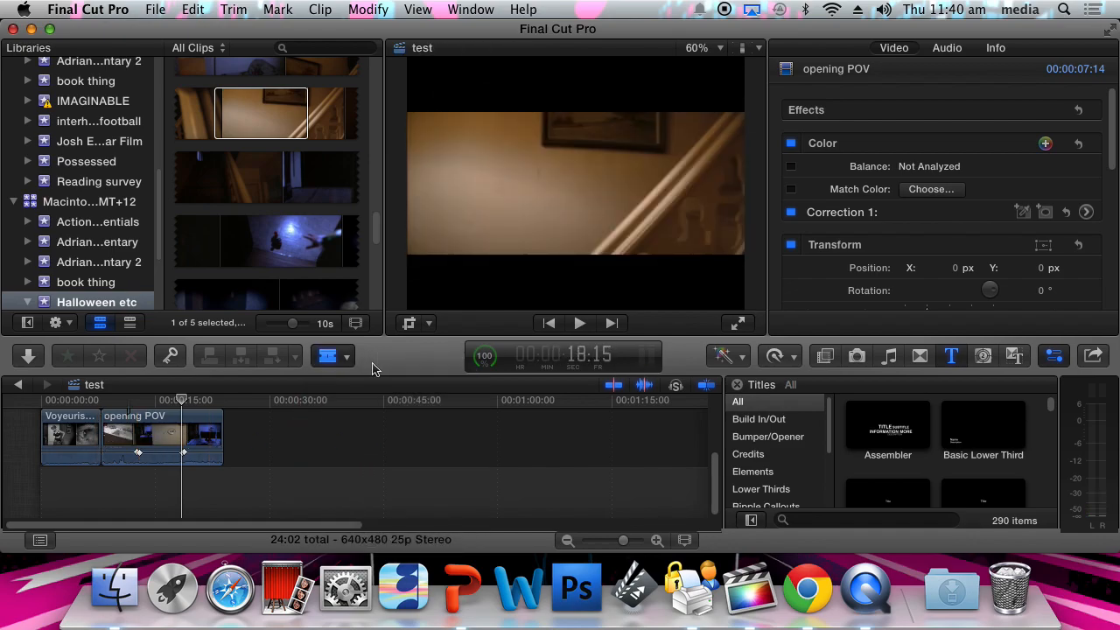
{"action": "key", "text": "a"}
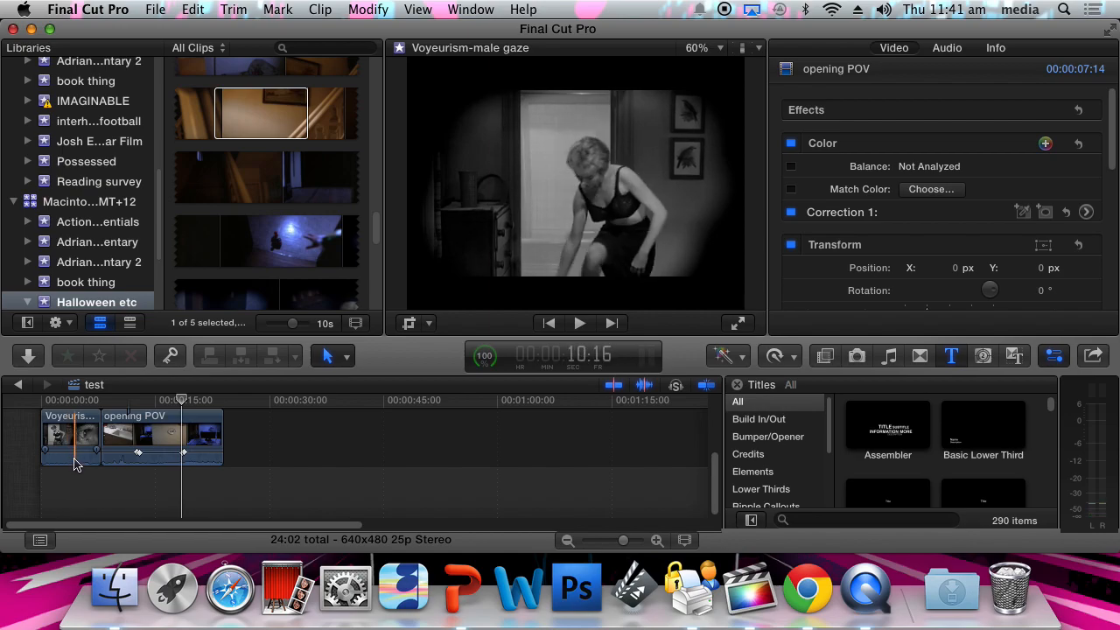
Expand Voyeurism-male gaze's audio, extending its end to about 11 seconds long beneath opening POV with a fade-out.
{"action": "left_click_drag", "start_coordinate": [81, 462], "coordinate": [129, 486]}
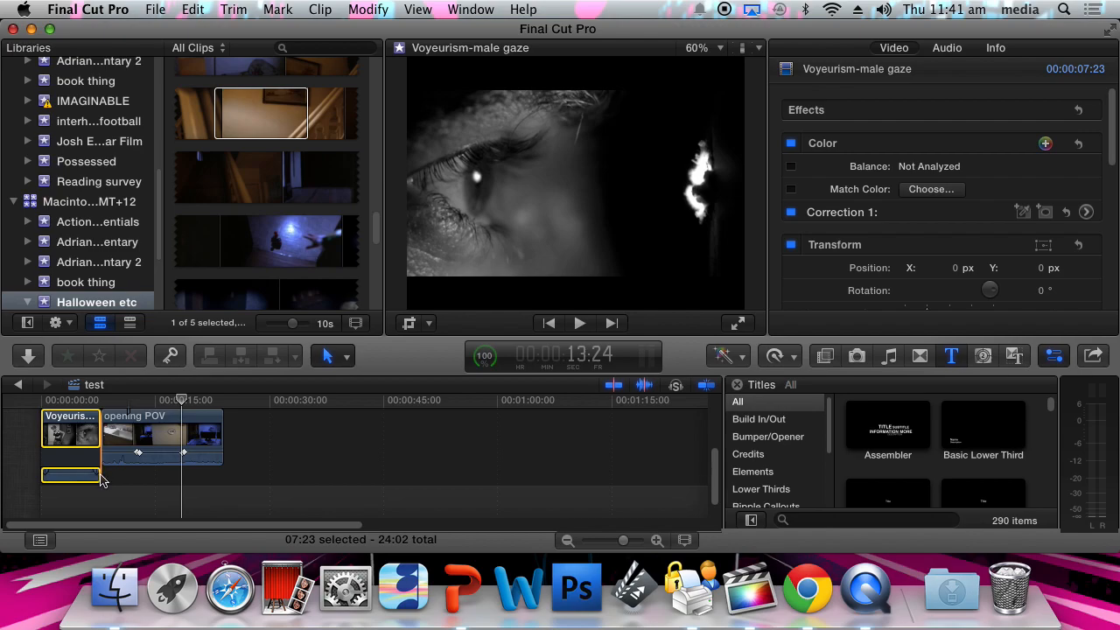
{"action": "left_click_drag", "start_coordinate": [96, 475], "coordinate": [114, 478]}
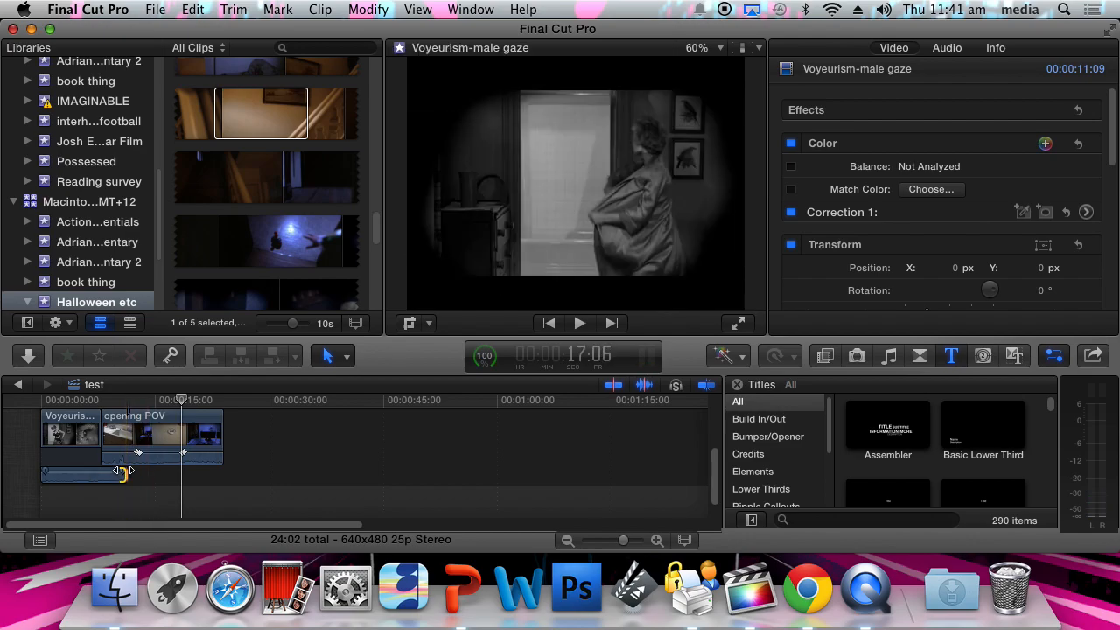
{"action": "left_click_drag", "start_coordinate": [122, 472], "coordinate": [89, 472]}
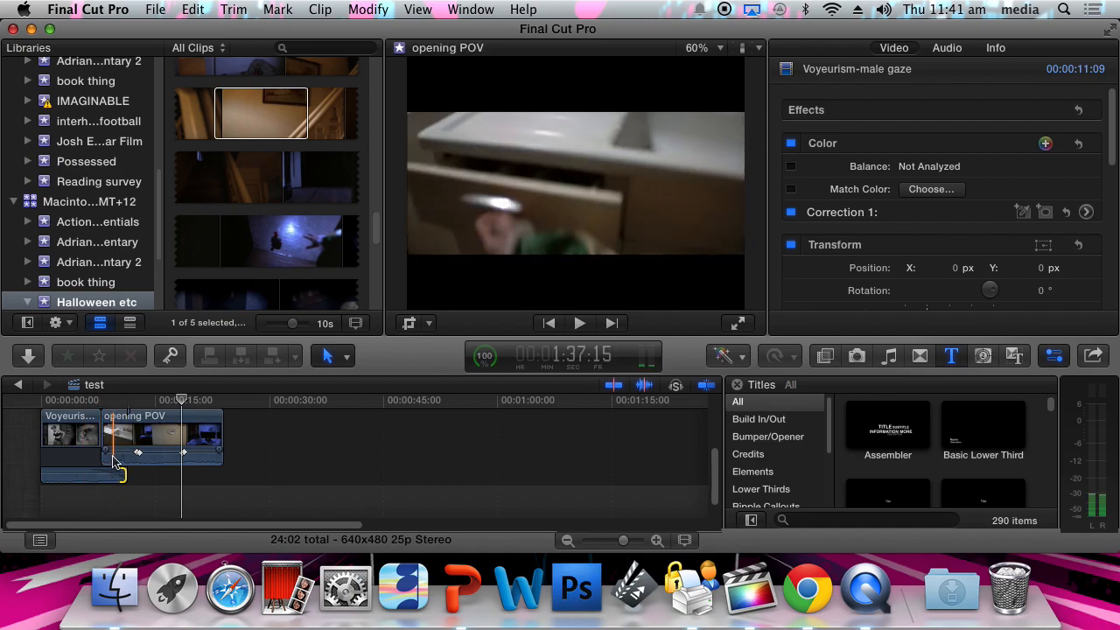
Expand opening POV's audio and extend its start about 2 seconds earlier so it overlaps the end of Voyeurism-male gaze.
{"action": "left_click", "coordinate": [124, 463]}
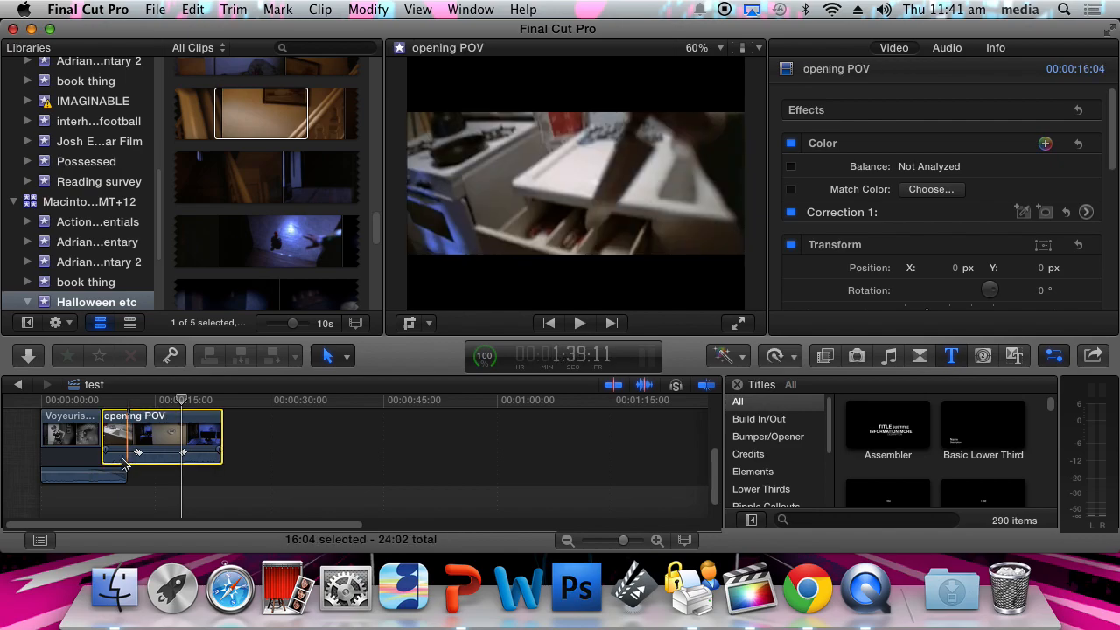
{"action": "double_click", "coordinate": [123, 465]}
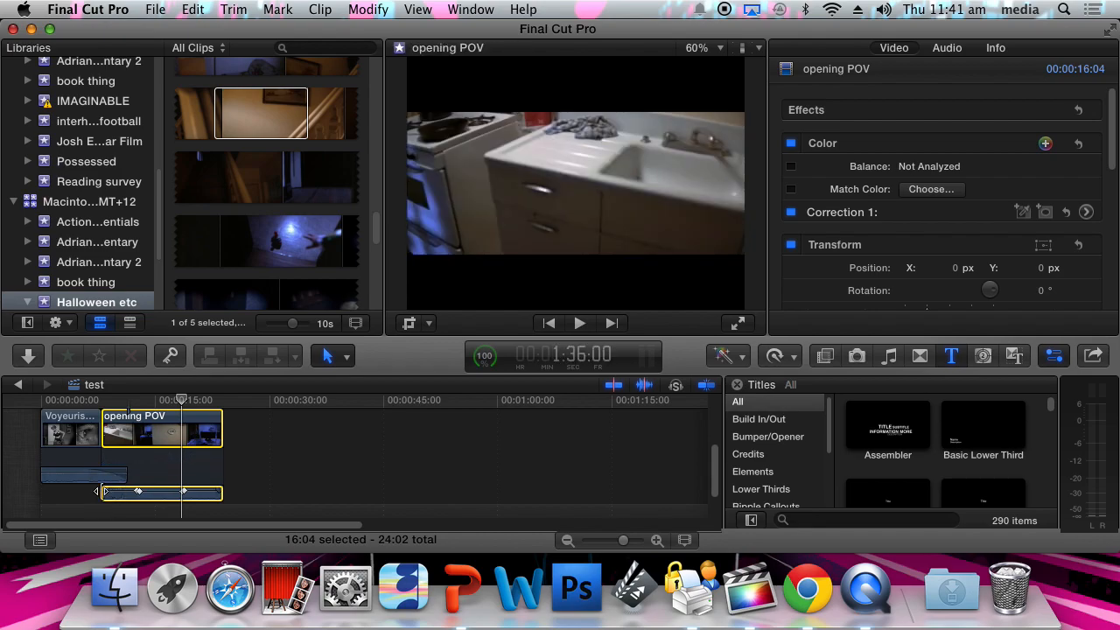
{"action": "mouse_move", "coordinate": [102, 493]}
{"action": "left_mouse_down"}
{"action": "mouse_move", "coordinate": [85, 495]}
{"action": "mouse_move", "coordinate": [104, 492]}
{"action": "left_mouse_up"}
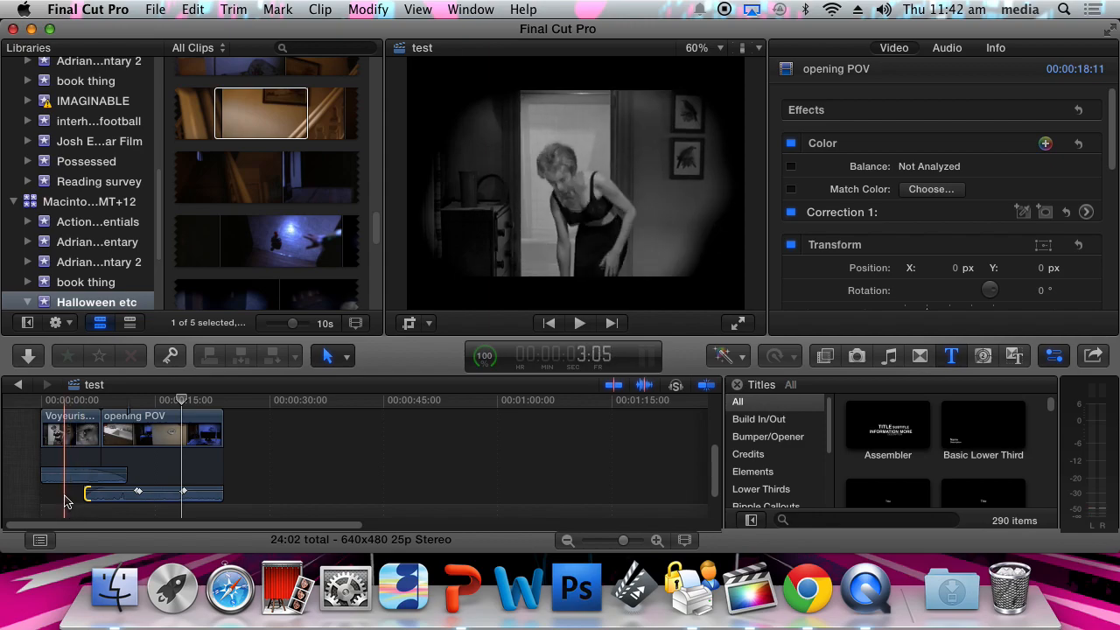
Play the timeline from about 3 seconds through the cut to opening POV to check the overlapping audio.
{"action": "key", "text": "space"}
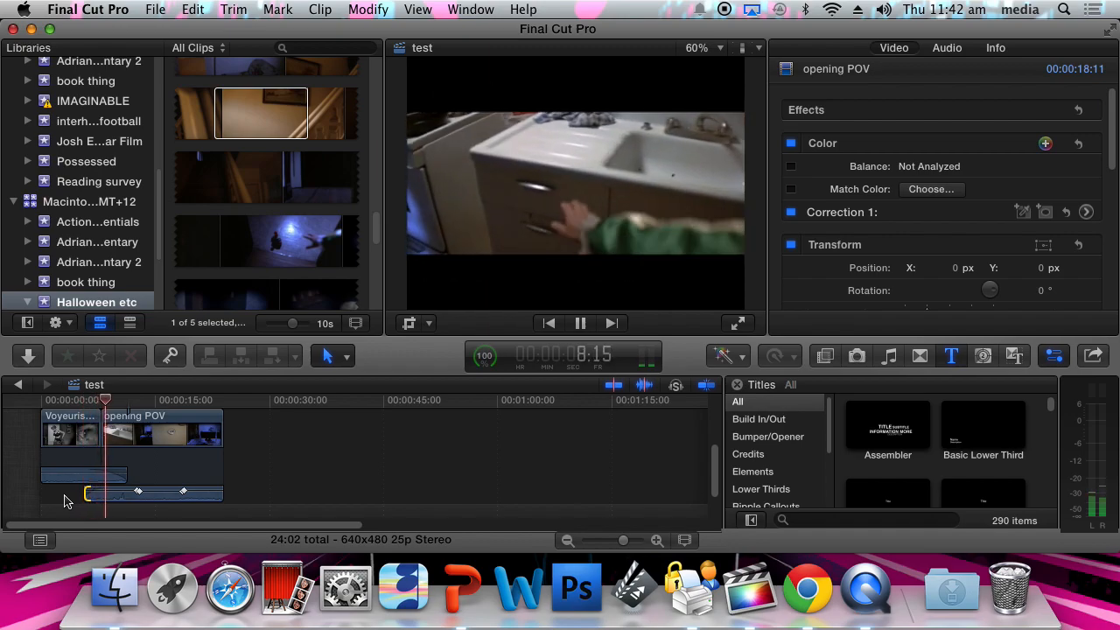
{"action": "key", "text": "space"}
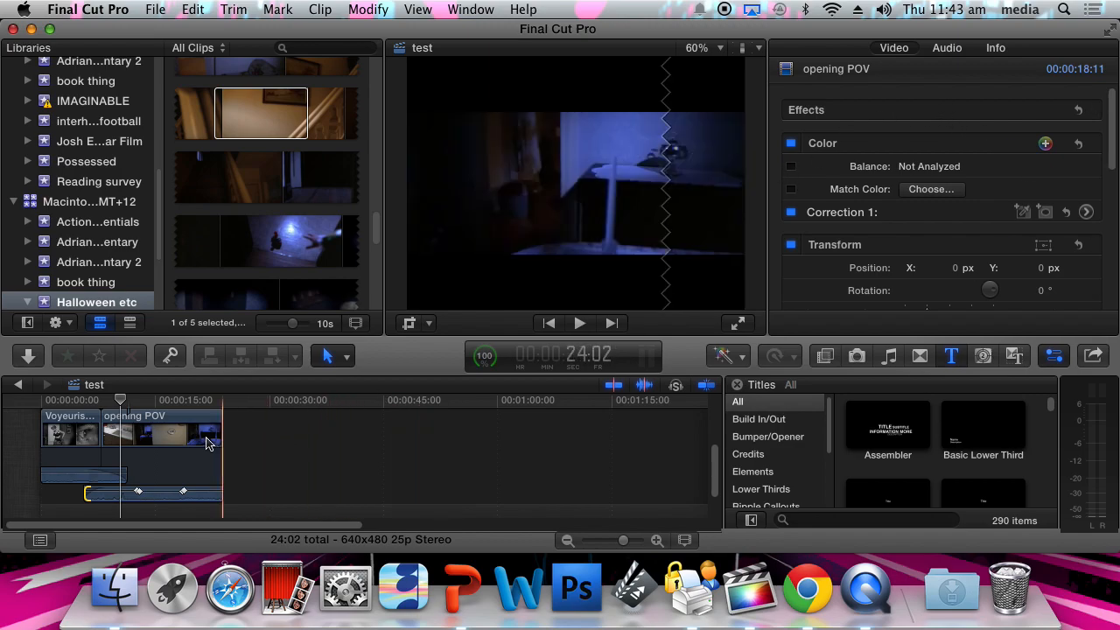
Mark about 7.5 seconds of MVI_8619 in the Reading survey event and add it to the timeline after opening POV.
{"action": "left_click", "coordinate": [96, 181]}
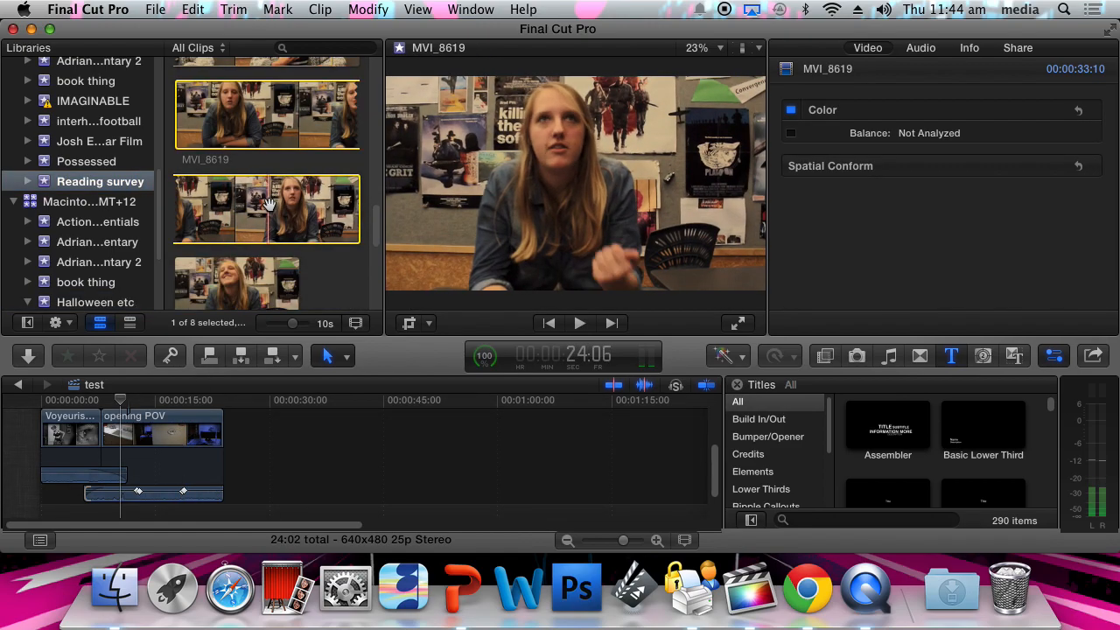
{"action": "left_click_drag", "start_coordinate": [306, 210], "coordinate": [286, 408]}
{"action": "left_click", "coordinate": [338, 279]}
{"action": "mouse_move", "coordinate": [292, 431]}
{"action": "left_mouse_down"}
{"action": "mouse_move", "coordinate": [280, 425]}
{"action": "mouse_move", "coordinate": [294, 444]}
{"action": "left_mouse_up"}
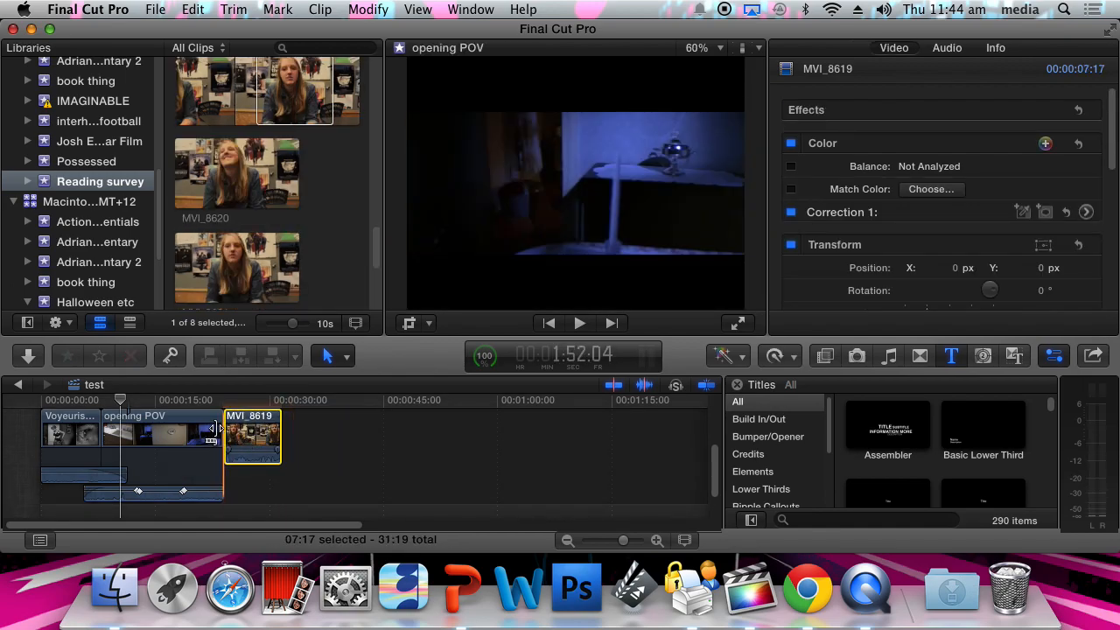
Play the Voyeurism-male gaze part of the timeline and look through clips and voiceovers in the library's other events.
{"action": "key", "text": "space"}
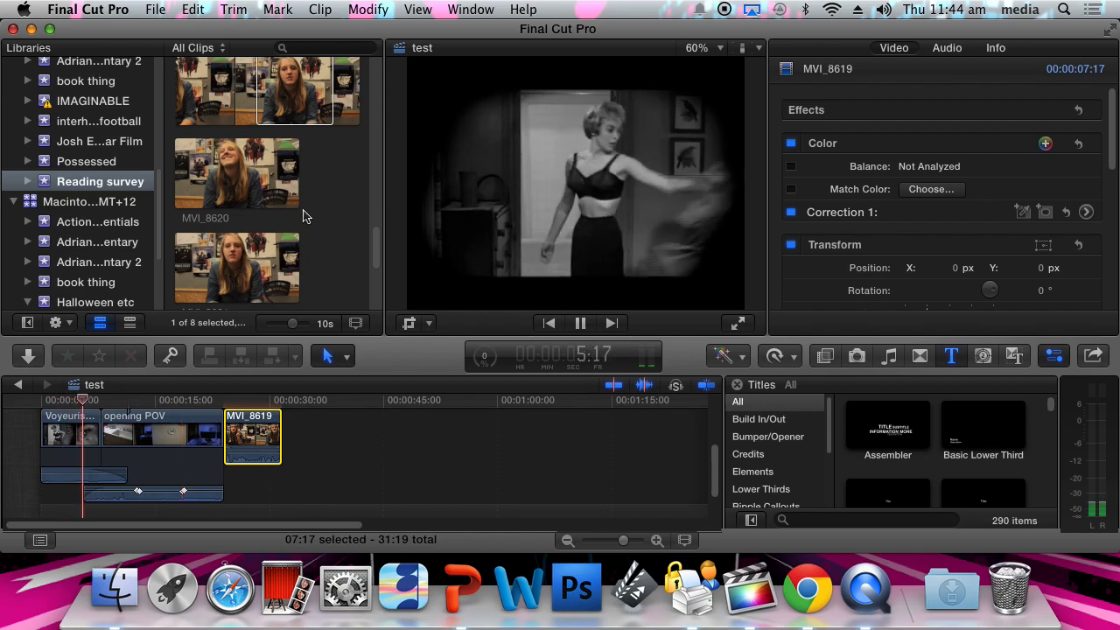
{"action": "left_click", "coordinate": [88, 123]}
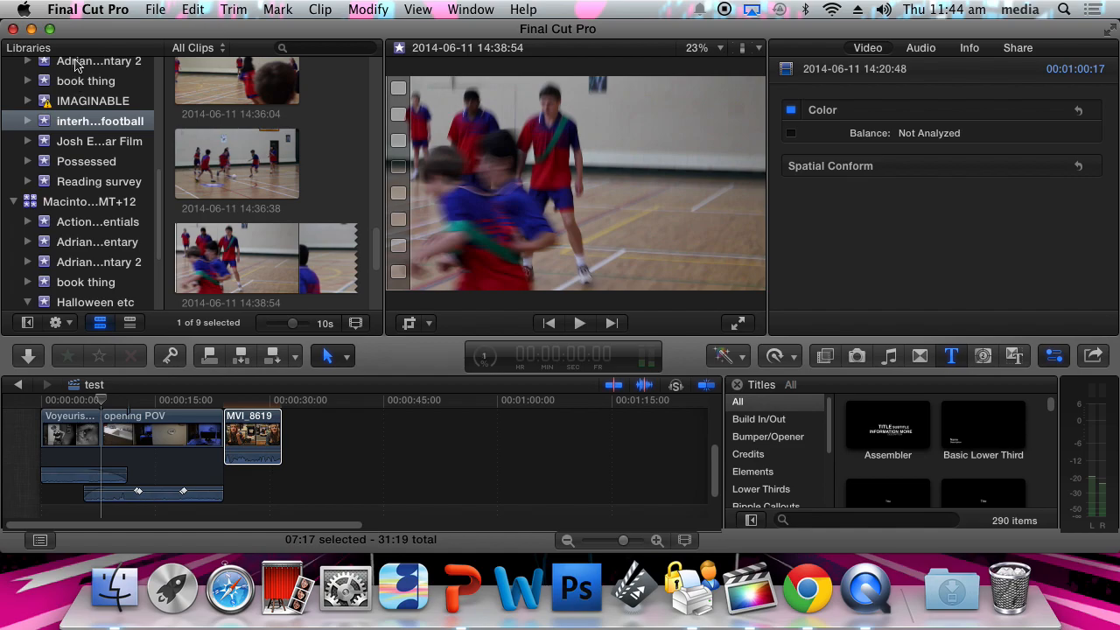
{"action": "left_click", "coordinate": [77, 63]}
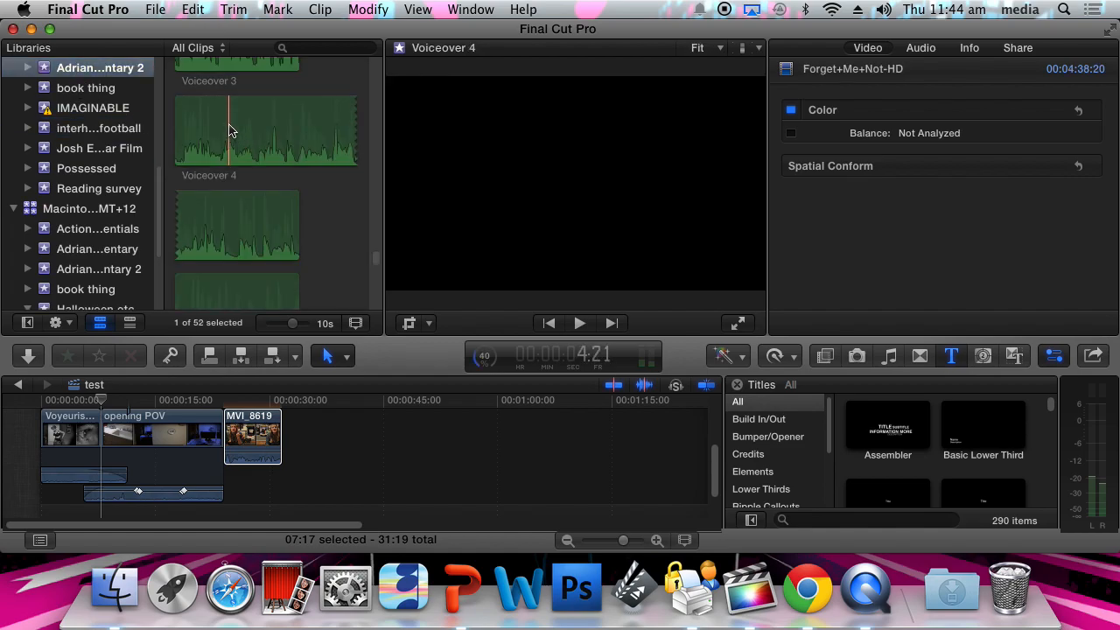
{"action": "key", "text": "space"}
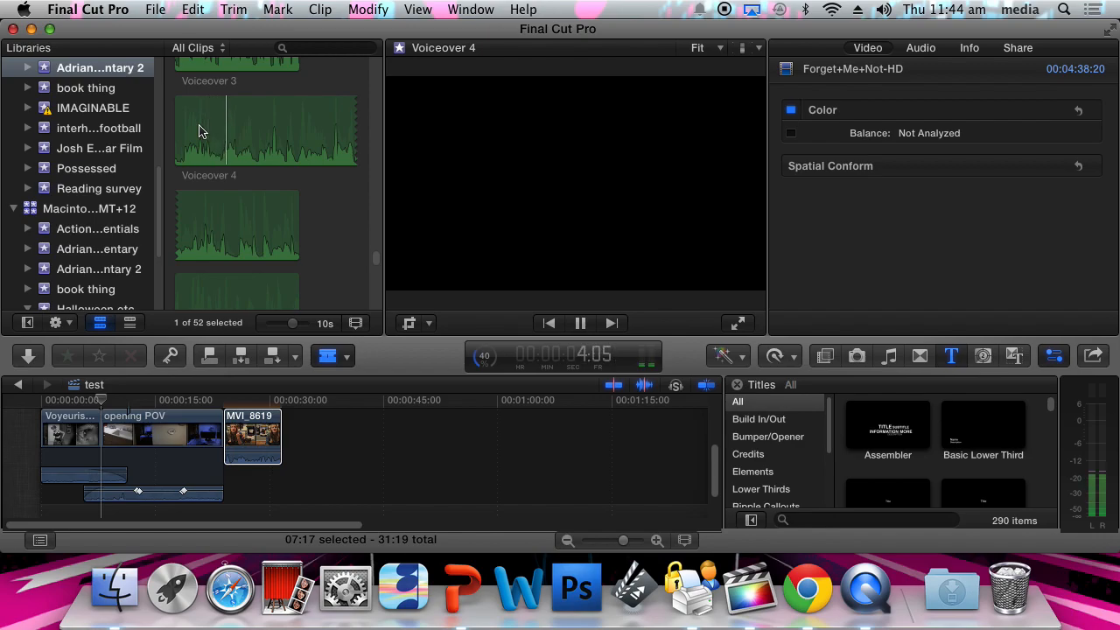
{"action": "left_click", "coordinate": [113, 109]}
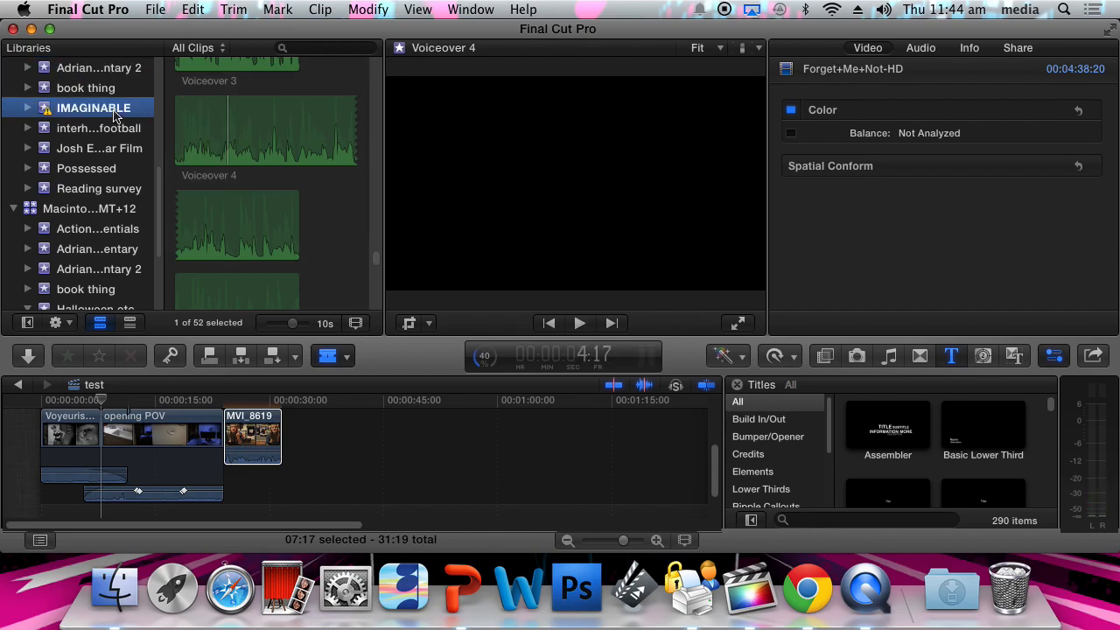
{"action": "left_click", "coordinate": [95, 150]}
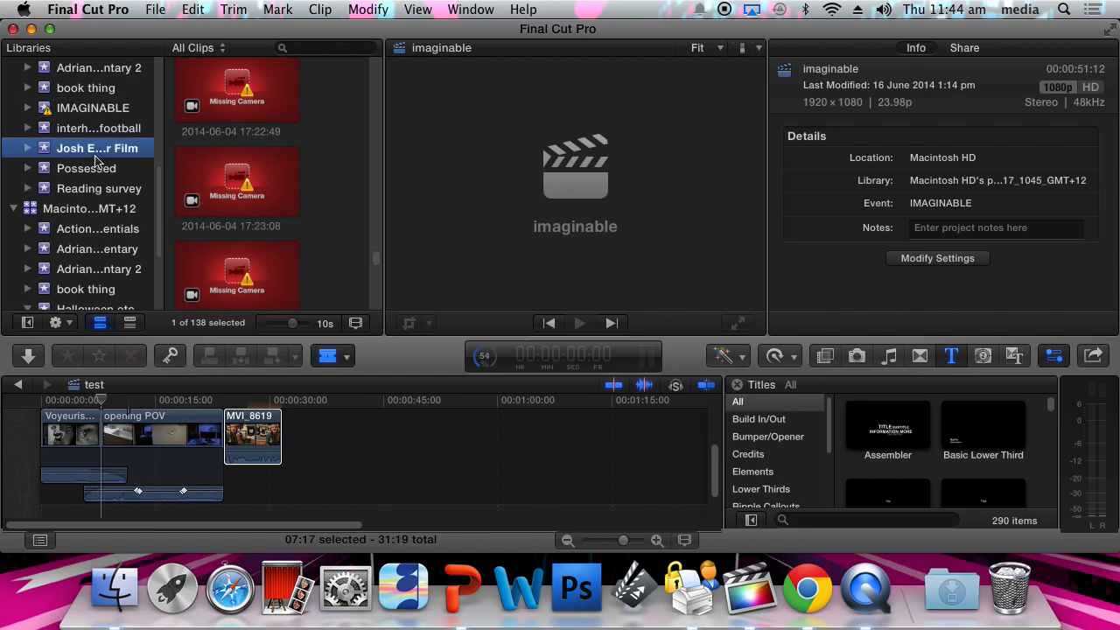
Blade the timeline's MVI_8619 clip about 5 seconds in and select its first piece.
{"action": "left_click", "coordinate": [266, 429]}
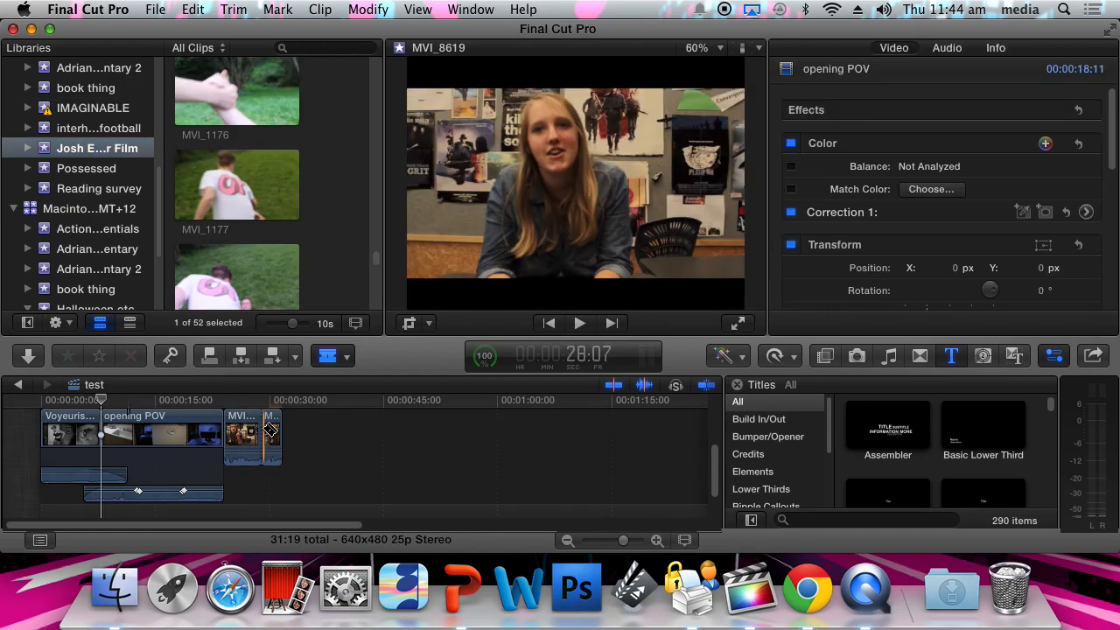
{"action": "key", "text": "a"}
{"action": "left_click", "coordinate": [242, 438]}
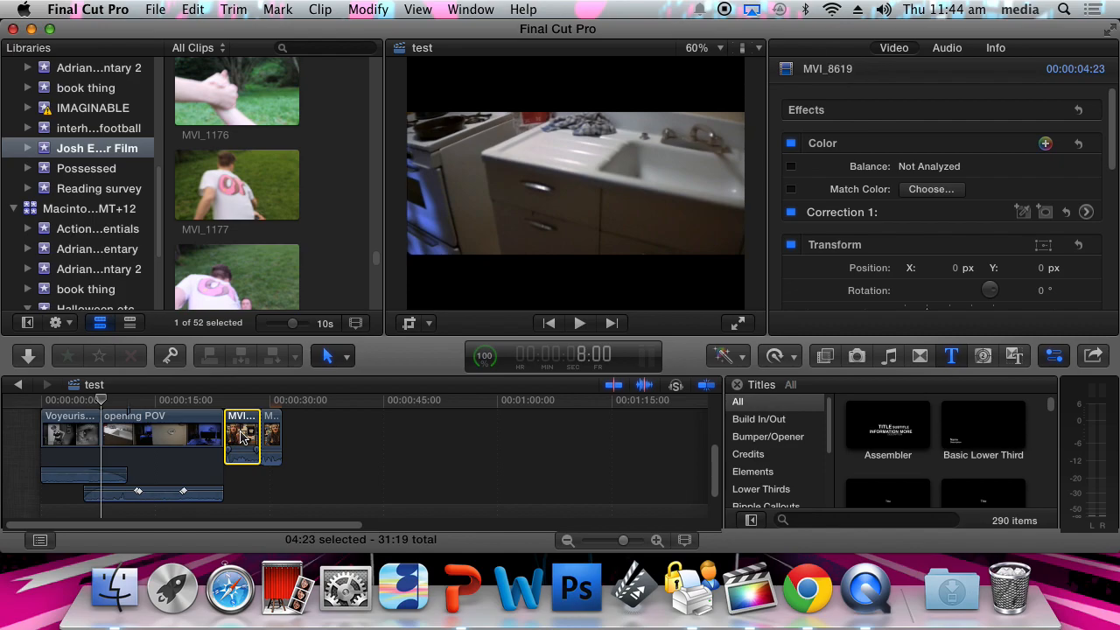
{"action": "left_click", "coordinate": [249, 485]}
{"action": "left_click", "coordinate": [243, 439]}
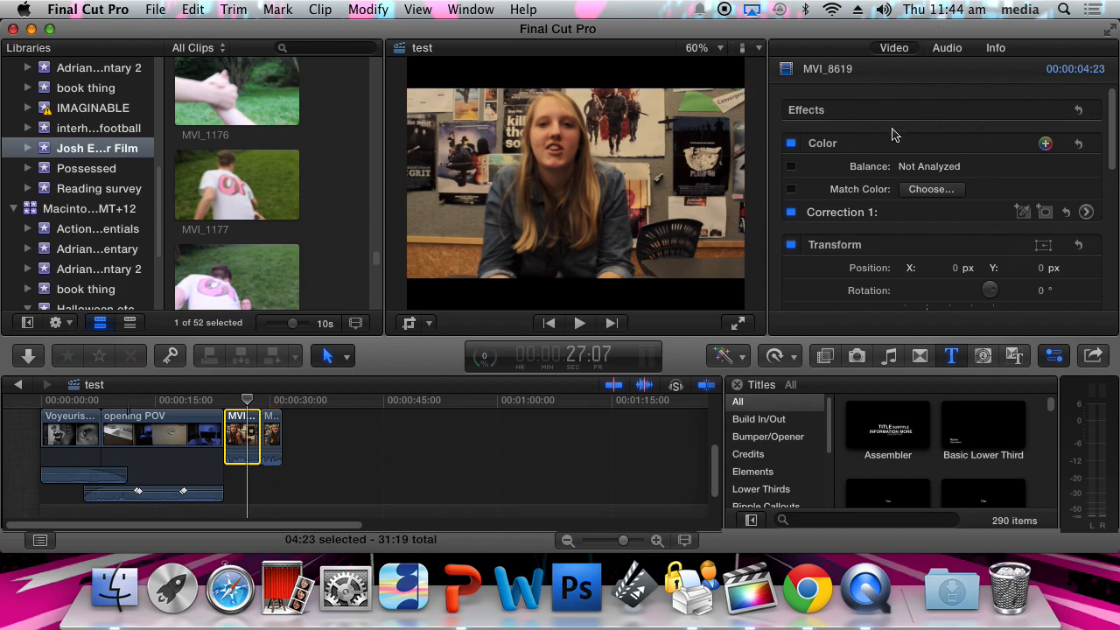
Open the Audio Enhancements, including the audio analysis controls, for the first MVI_8619 piece.
{"action": "left_click", "coordinate": [1053, 357]}
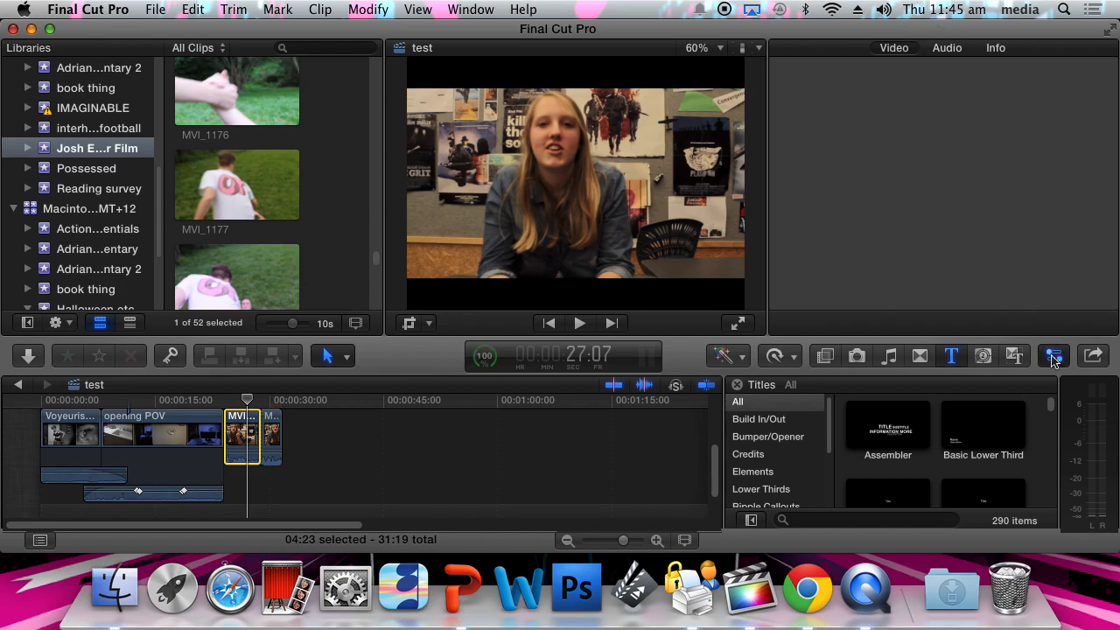
{"action": "left_click", "coordinate": [1052, 358]}
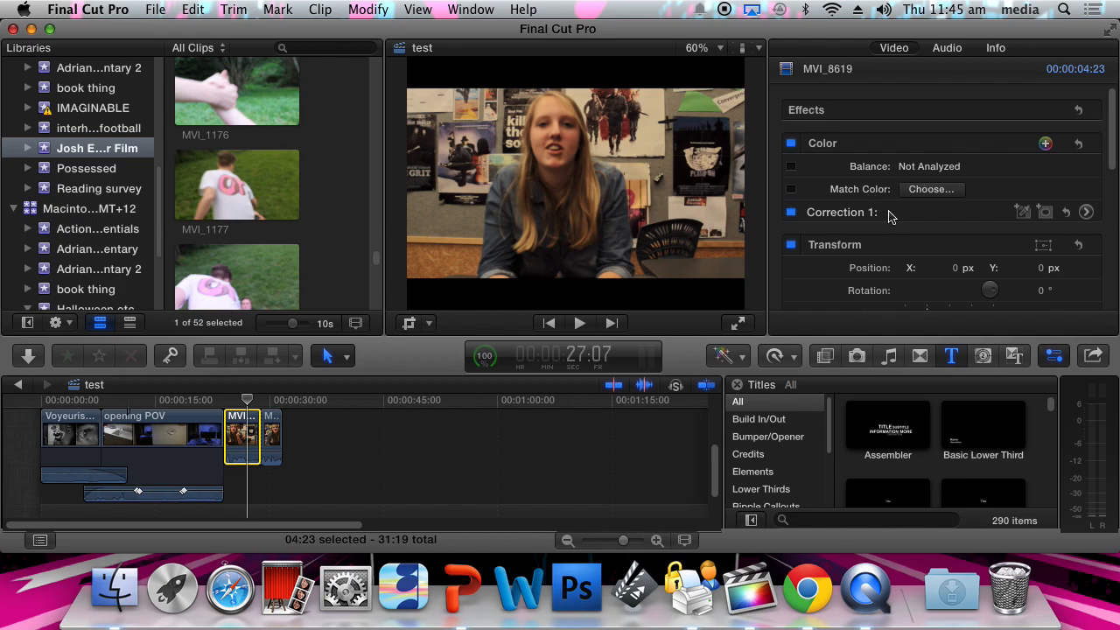
{"action": "scroll", "coordinate": [888, 217], "scroll_direction": "down", "scroll_amount": 10}
{"action": "scroll", "coordinate": [888, 217], "scroll_direction": "up", "scroll_amount": 10}
{"action": "left_click", "coordinate": [946, 49]}
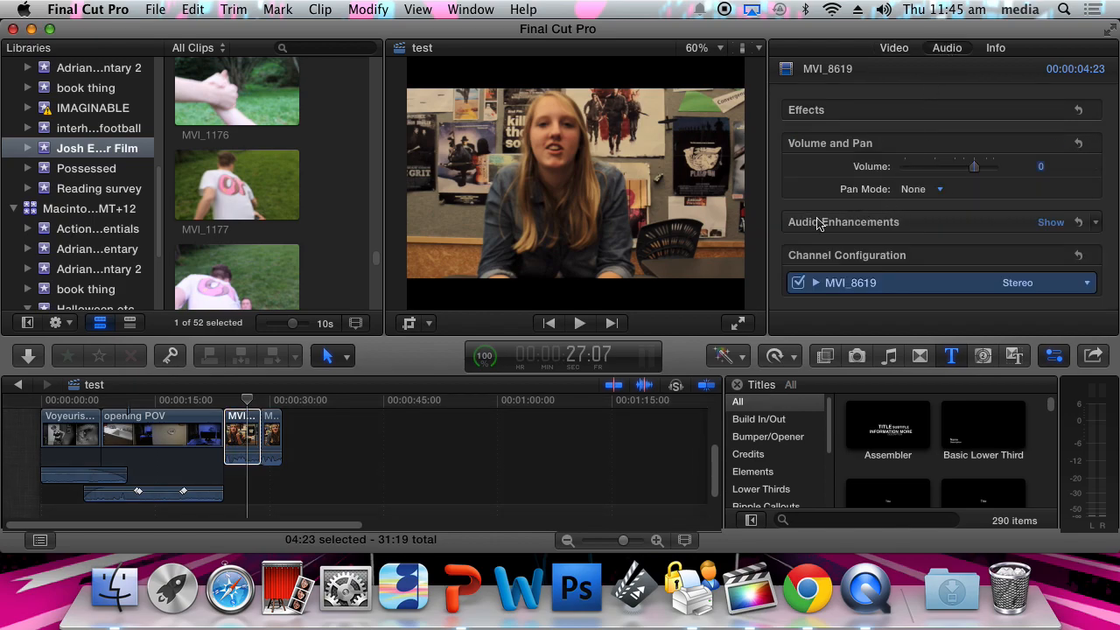
{"action": "left_click", "coordinate": [1050, 223]}
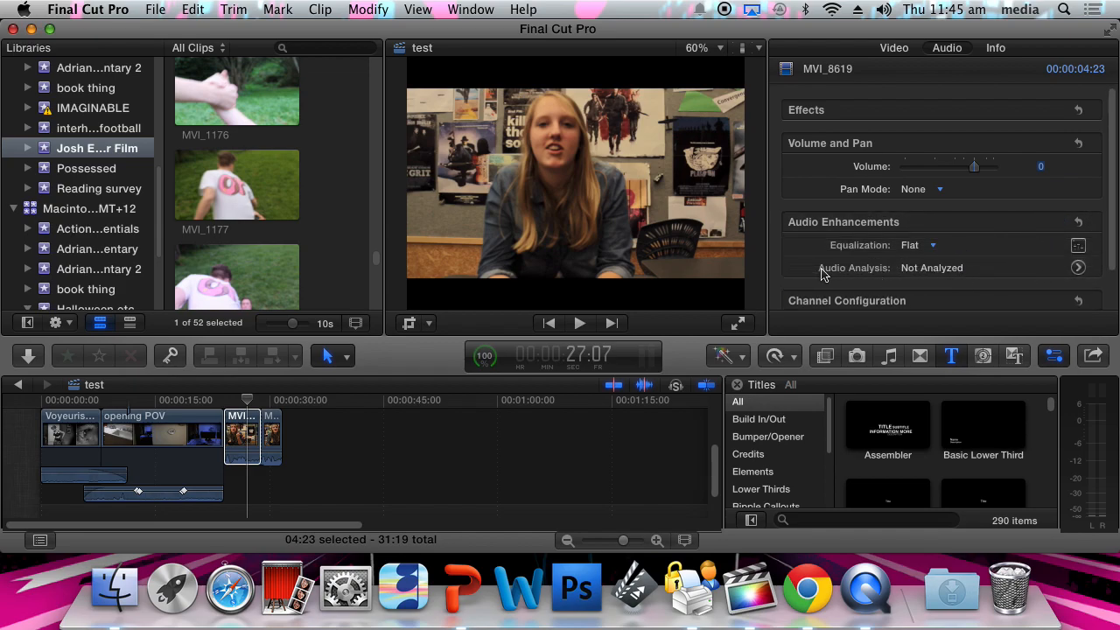
{"action": "left_click", "coordinate": [1063, 268]}
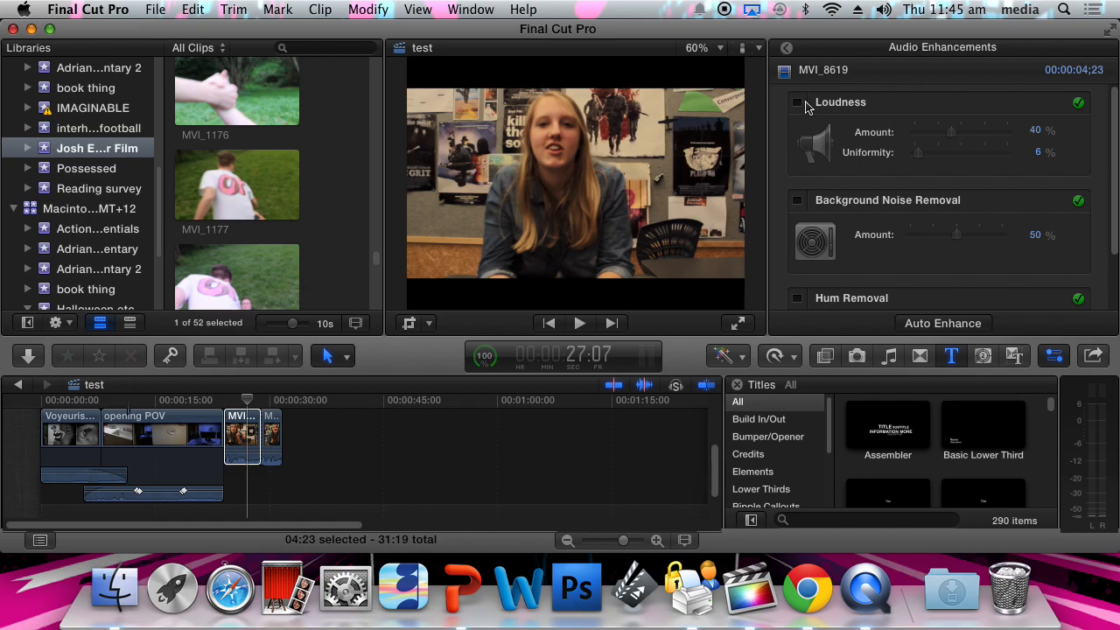
Enable Background Noise Removal on the first MVI_8619 piece and reselect that piece in the timeline.
{"action": "scroll", "coordinate": [807, 118], "scroll_direction": "down", "scroll_amount": 3}
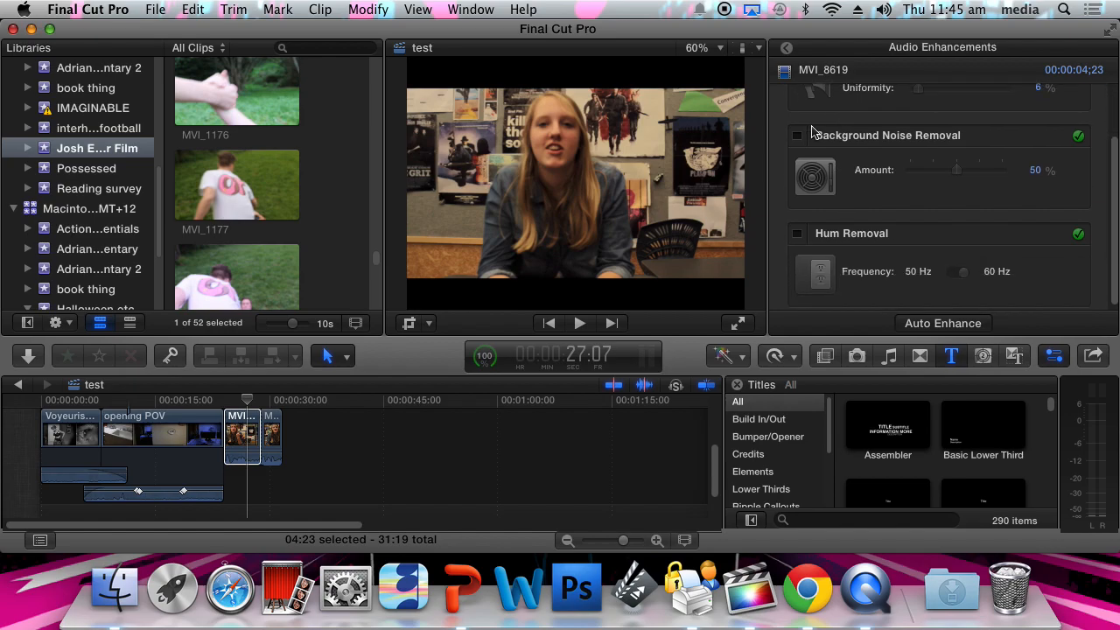
{"action": "scroll", "coordinate": [862, 202], "scroll_direction": "down", "scroll_amount": 1}
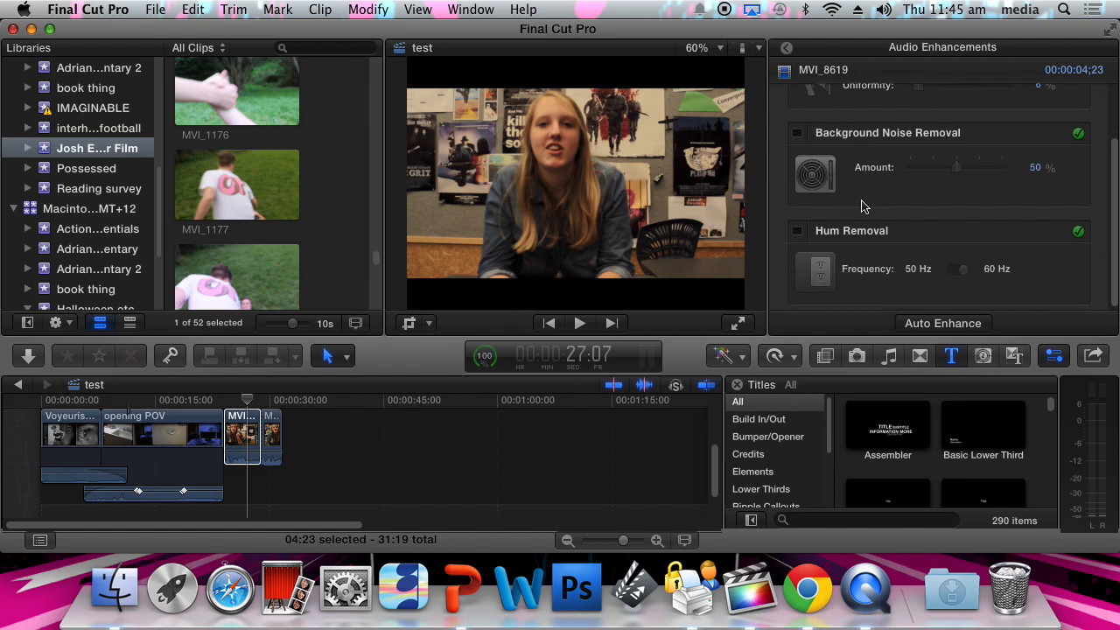
{"action": "left_click", "coordinate": [798, 134]}
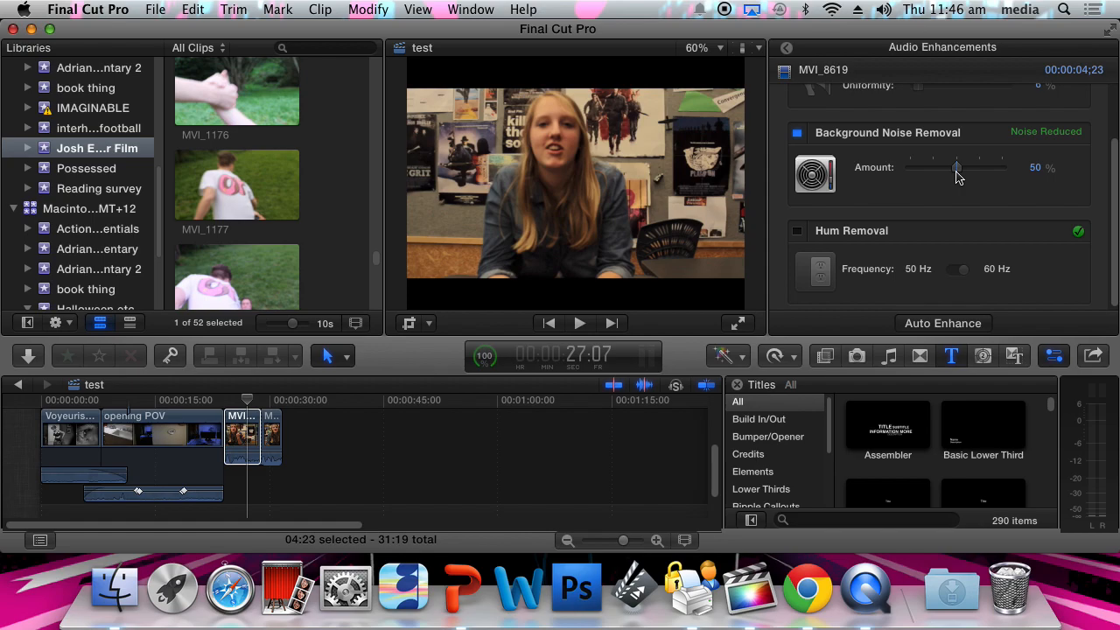
{"action": "left_click", "coordinate": [243, 433]}
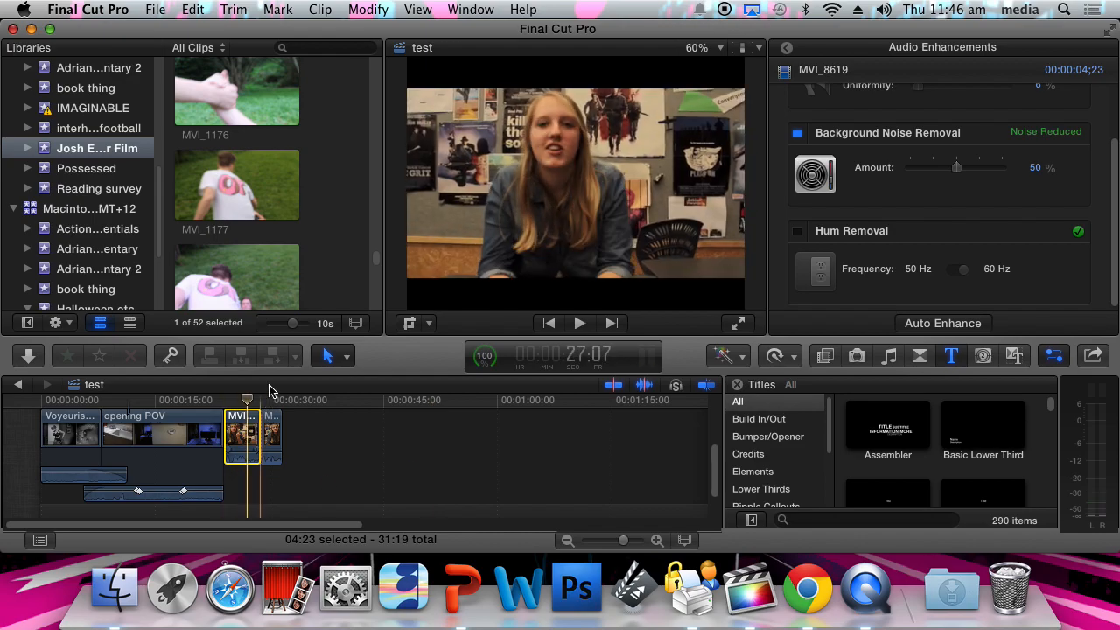